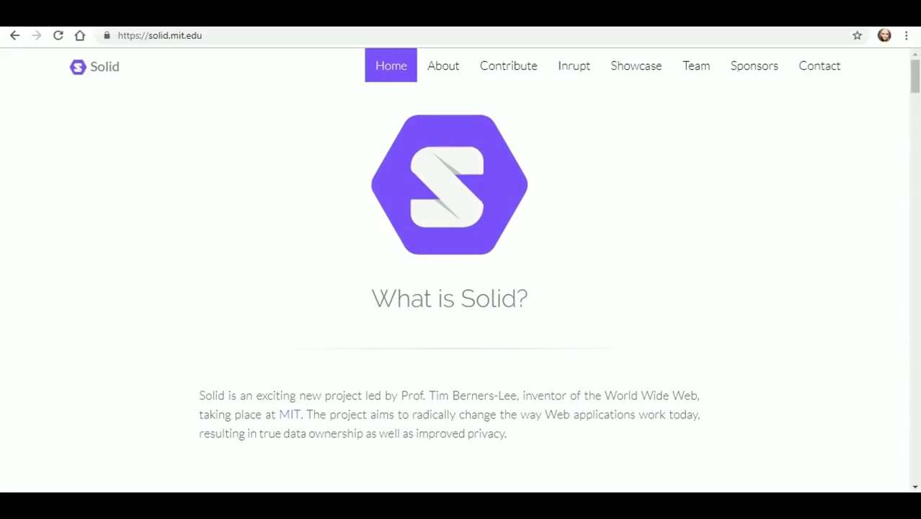
# - Scroll the solid.mit.edu page down to 'How can I get involved' and highlight the 'Use it!' heading
pyautogui.scroll(-4, 455, 303)
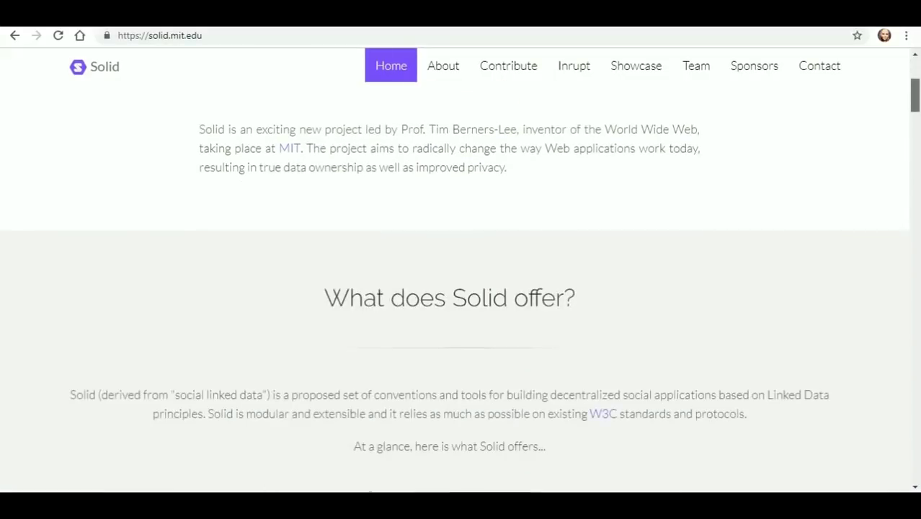
pyautogui.scroll(-1, 455, 303)
pyautogui.scroll(-2, 493, 270)
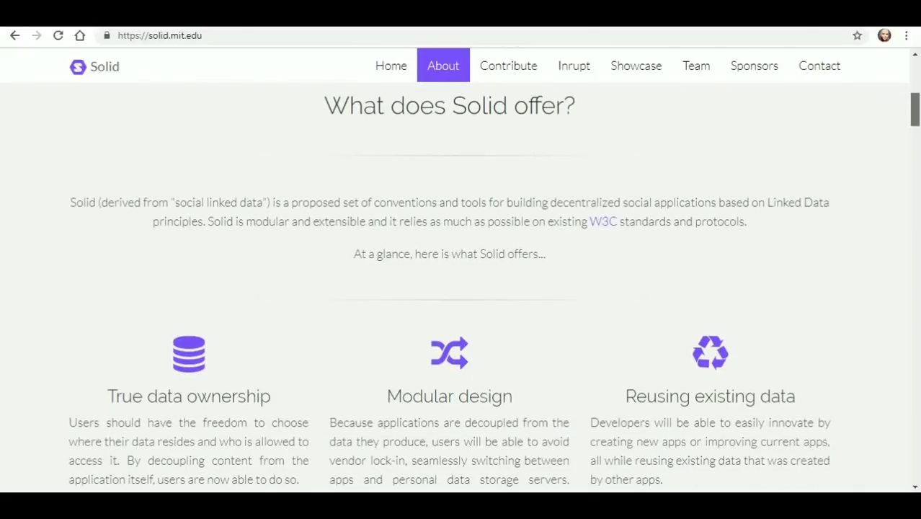
pyautogui.scroll(-3, 461, 288)
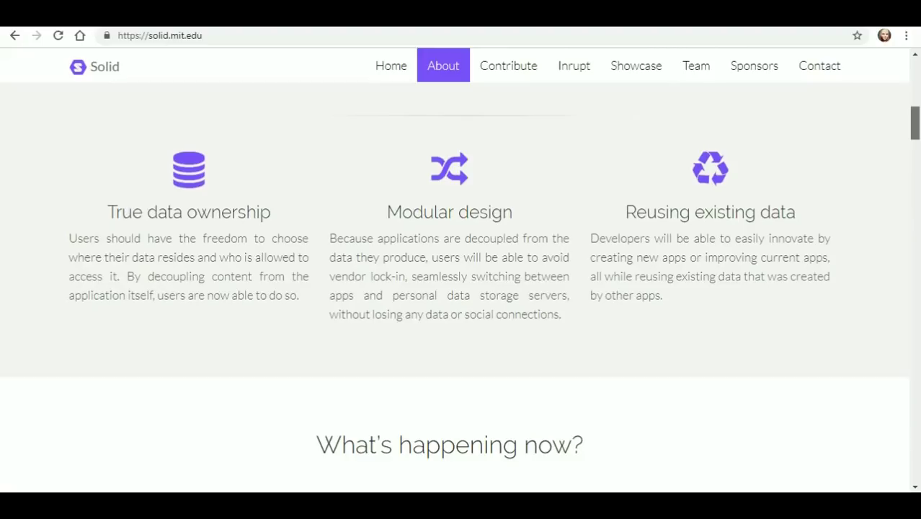
pyautogui.scroll(-5, 460, 288)
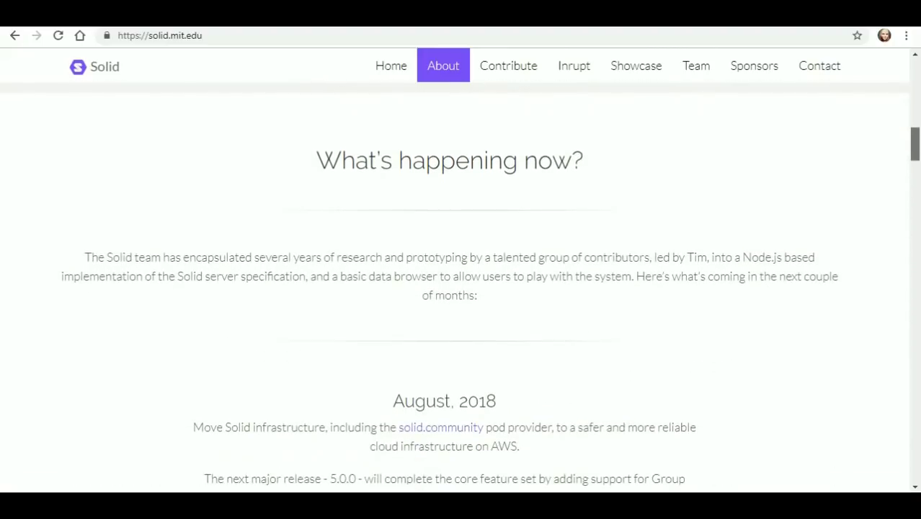
pyautogui.scroll(-2, 460, 288)
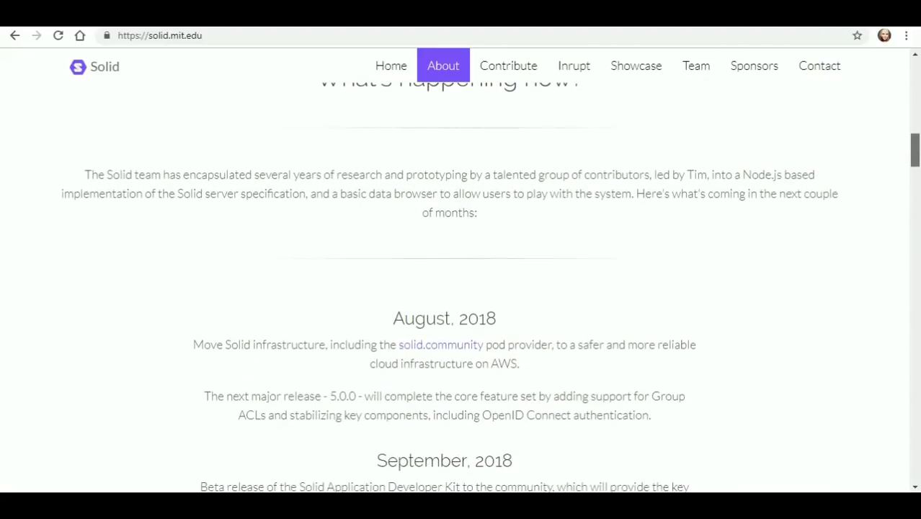
pyautogui.scroll(-5, 459, 288)
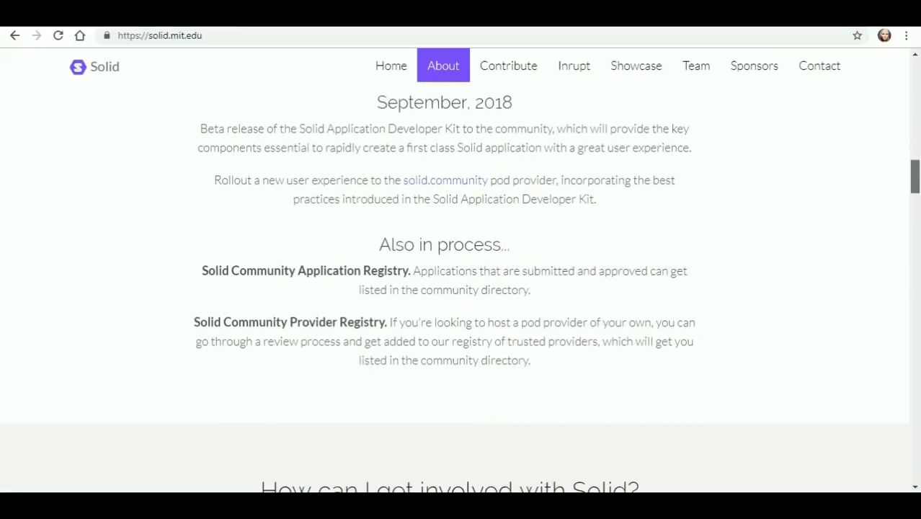
pyautogui.scroll(-5, 459, 289)
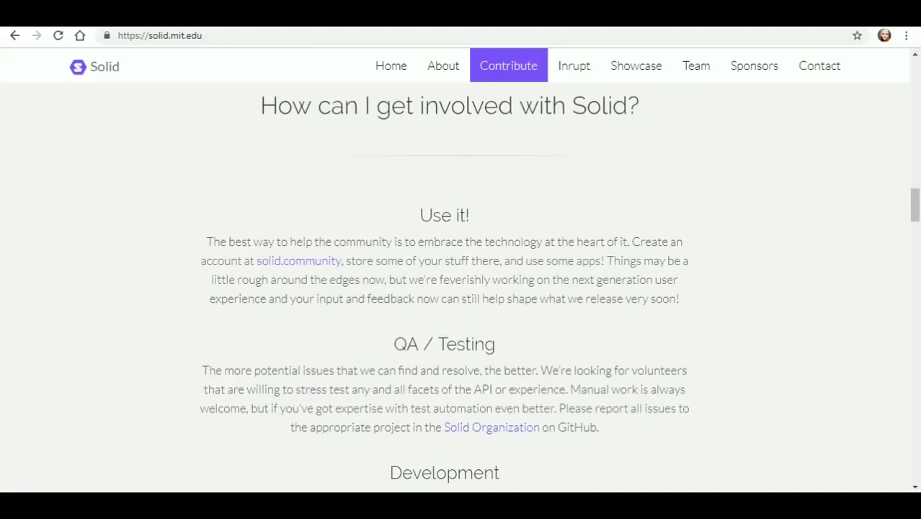
pyautogui.tripleClick(444, 215)
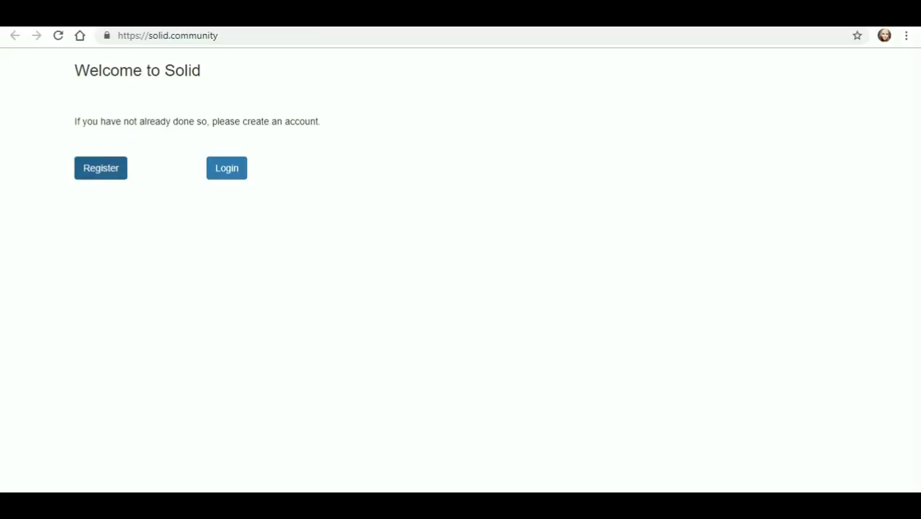
# - Open the registration form and replace the autofilled username with 'Youtube'
pyautogui.click(101, 168)
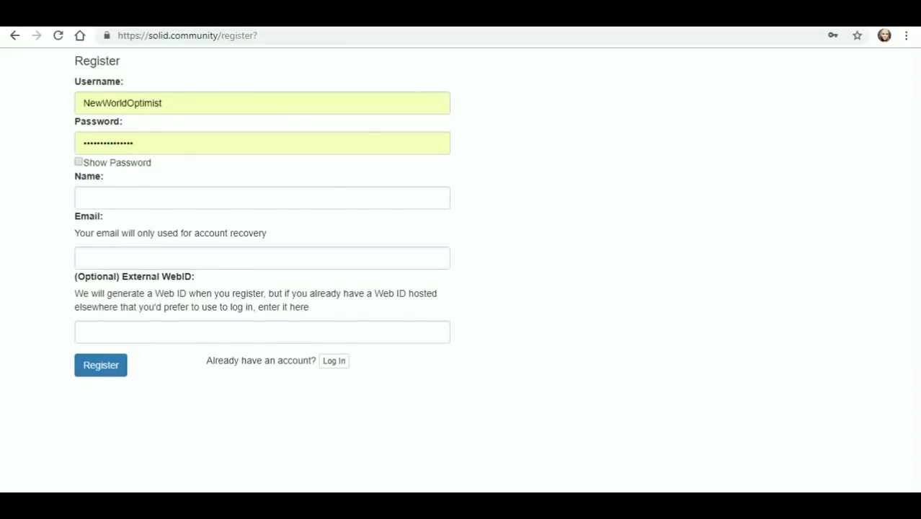
pyautogui.click(163, 103)
pyautogui.hotkey('ctrl', 'a')
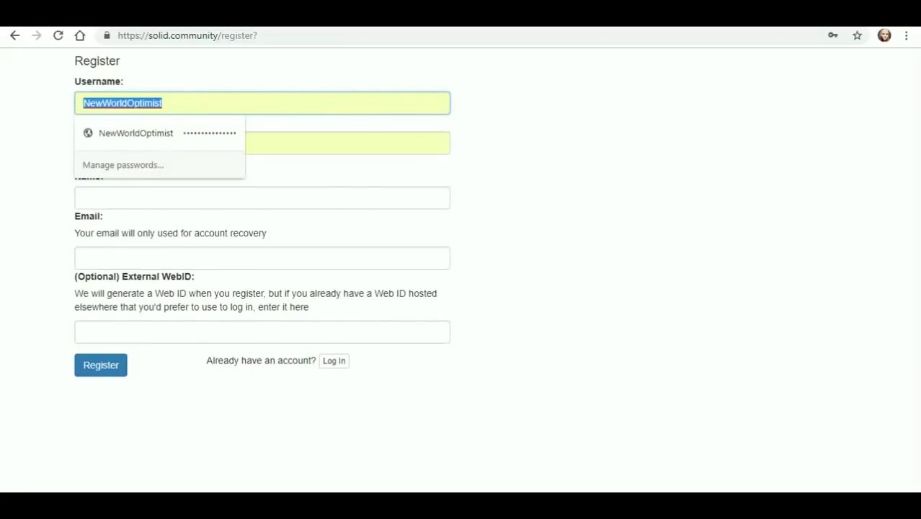
pyautogui.write('YouT')
pyautogui.press('BackSpace')
pyautogui.write('t')
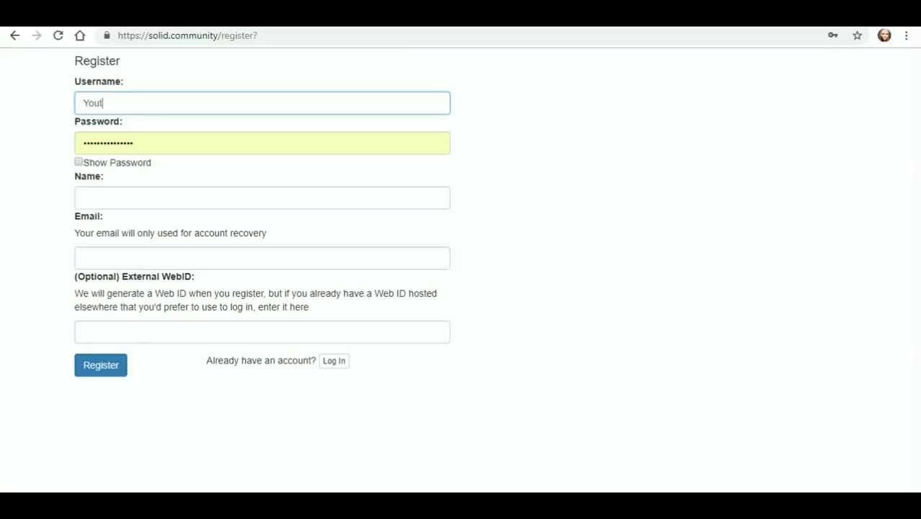
pyautogui.write('ube')
# - Enter a password with Show Password ticked, set name 'Youtube Video', and submit the registration
pyautogui.press('Tab')
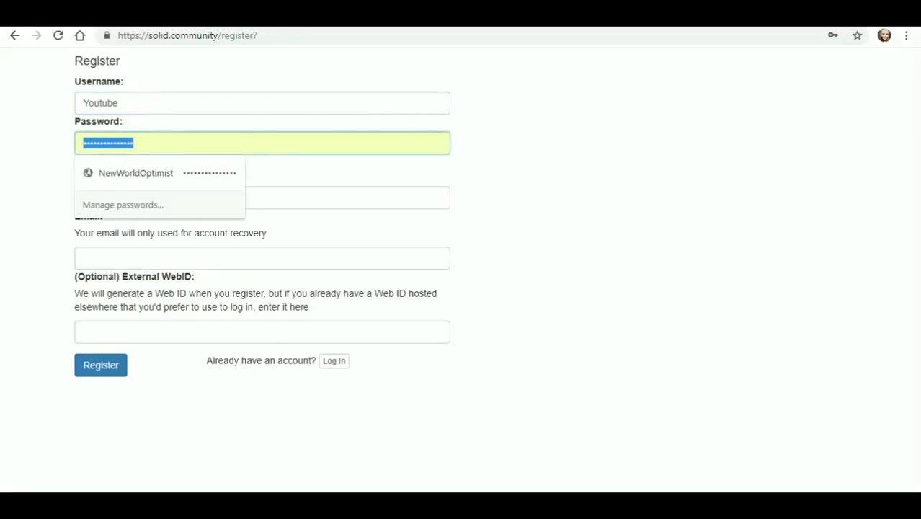
pyautogui.write('••••••')
pyautogui.press('Tab')
pyautogui.press('space')
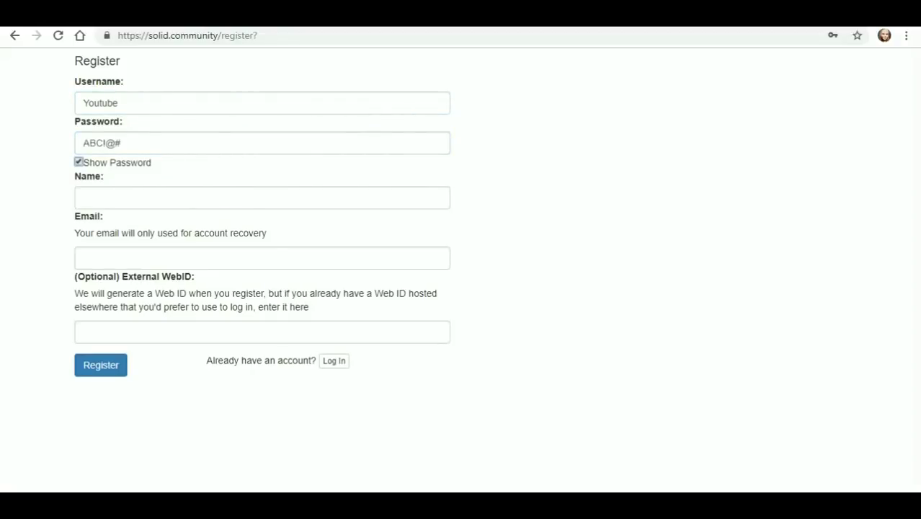
pyautogui.press('Tab')
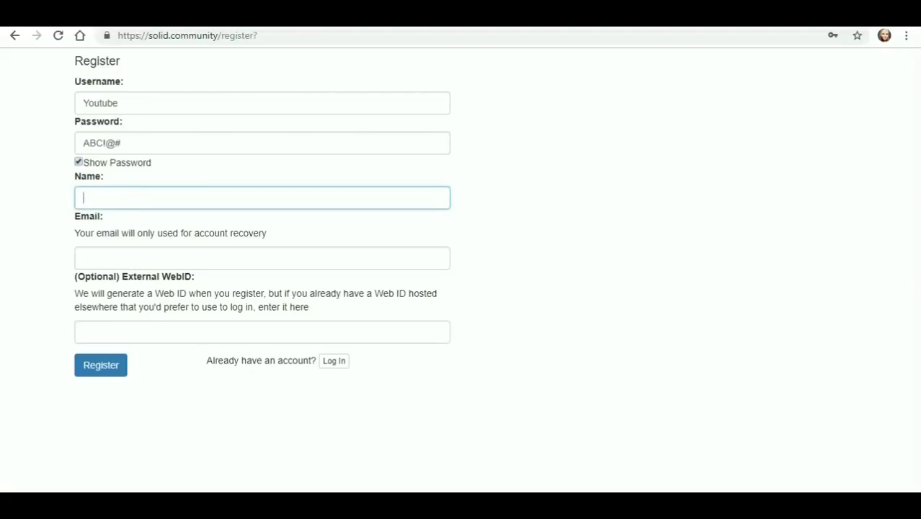
pyautogui.write('Youtube Video')
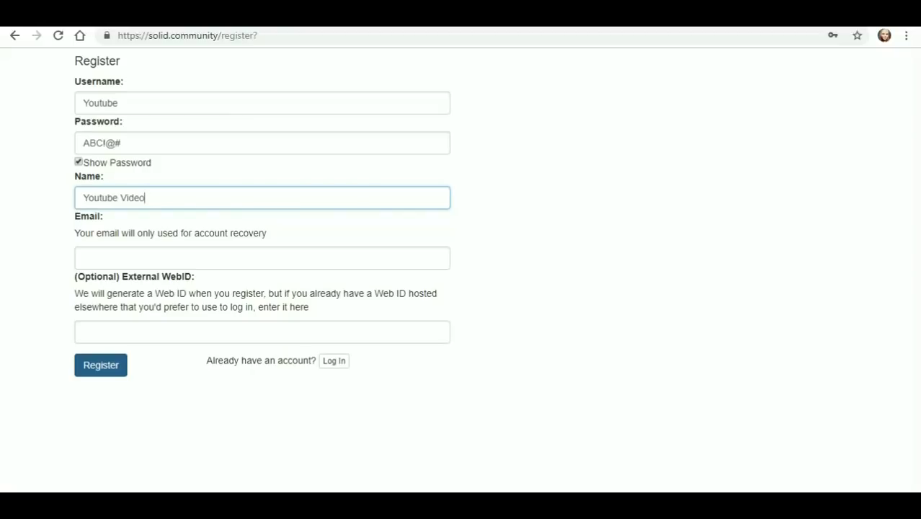
pyautogui.click(101, 365)
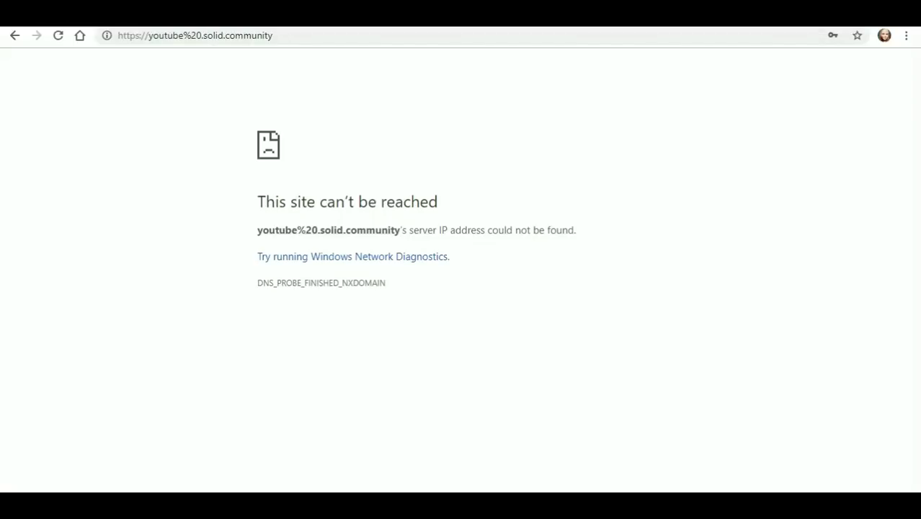
# - Return to the registration form, re-enter the account password, and resubmit it
pyautogui.click(14, 35)
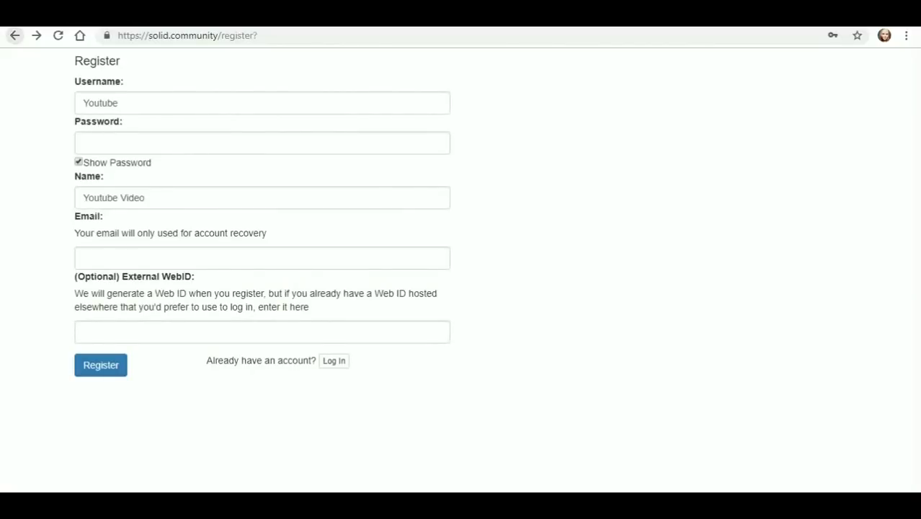
pyautogui.press('Return')
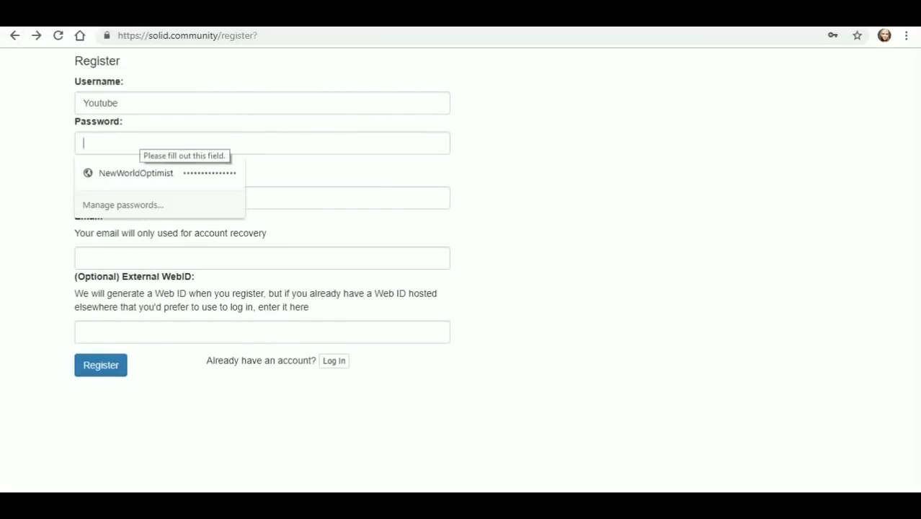
pyautogui.write('abc')
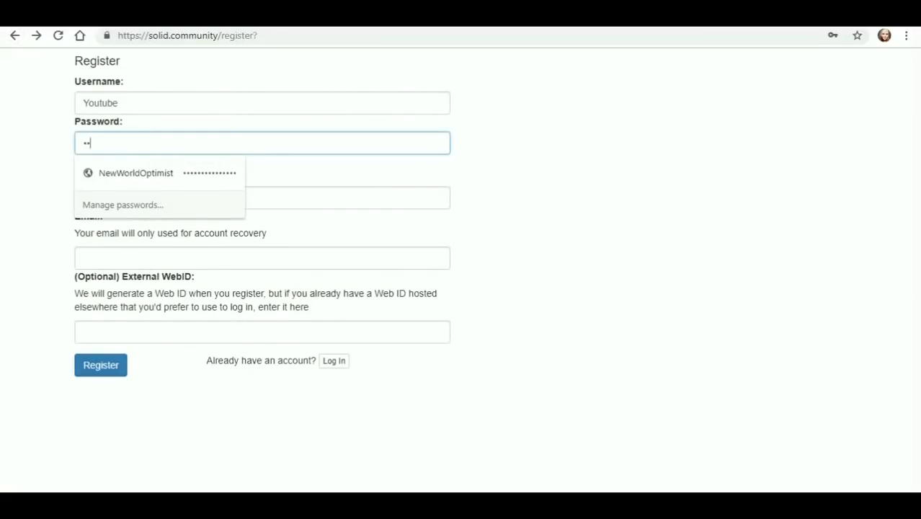
pyautogui.write('def')
pyautogui.press('Tab')
pyautogui.press('space')
pyautogui.press('space')
pyautogui.press('space')
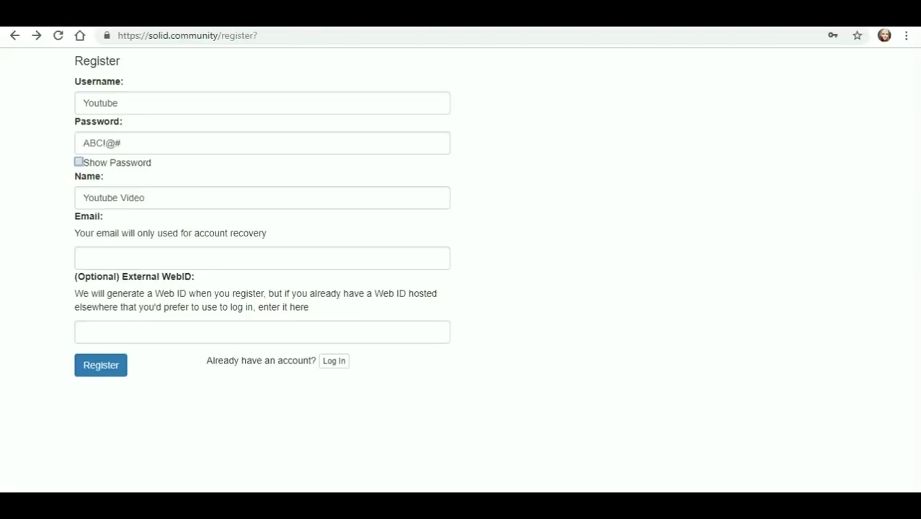
pyautogui.press('space')
pyautogui.press('space')
pyautogui.press('Return')
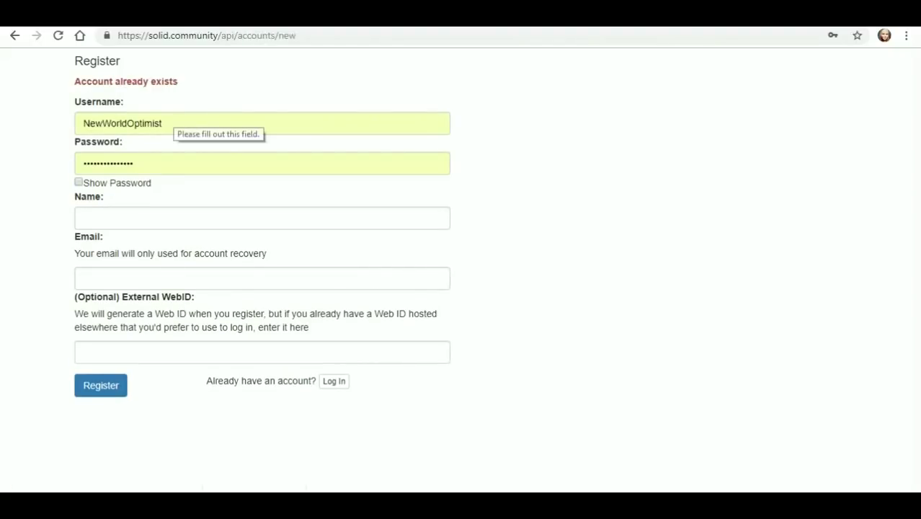
# - Register username 'Youtube' with a password, Show Password ticked, and name 'Youtube Video'
pyautogui.doubleClick(123, 123)
pyautogui.write('Y')
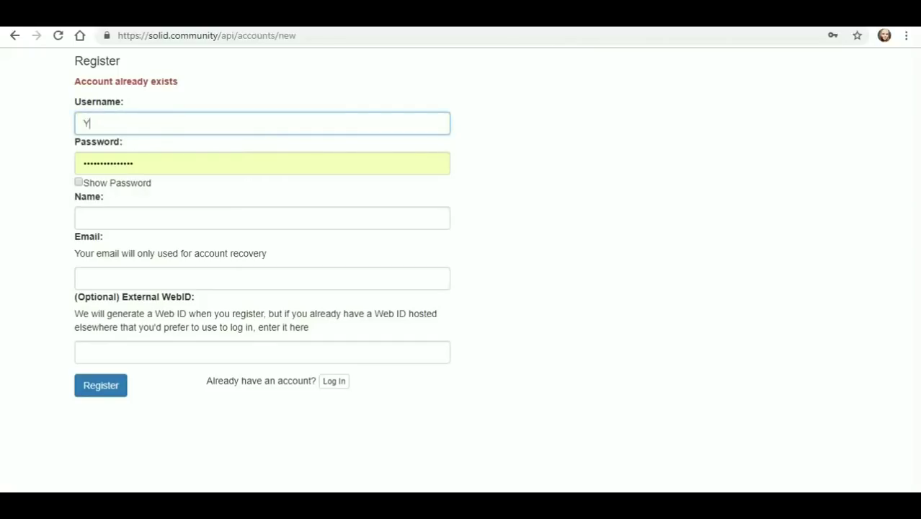
pyautogui.write('outube')
pyautogui.press('Tab')
pyautogui.write('Youtub')
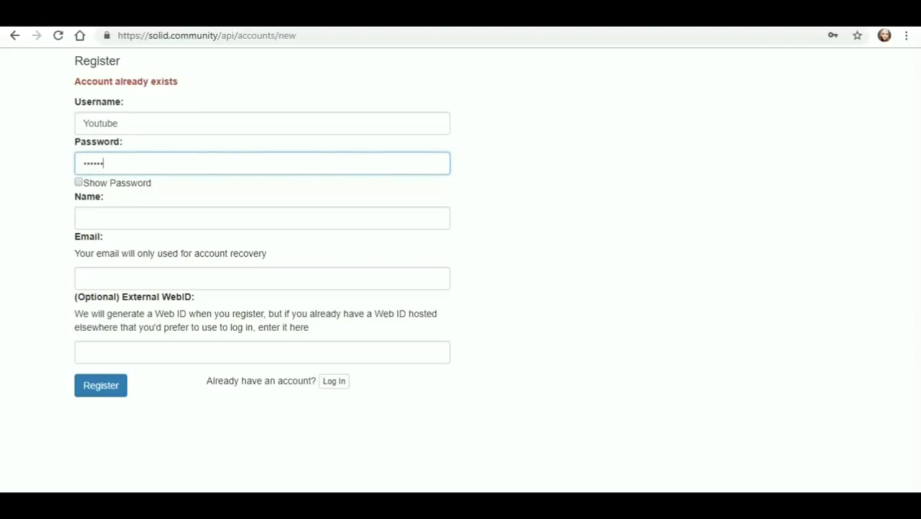
pyautogui.click(78, 182)
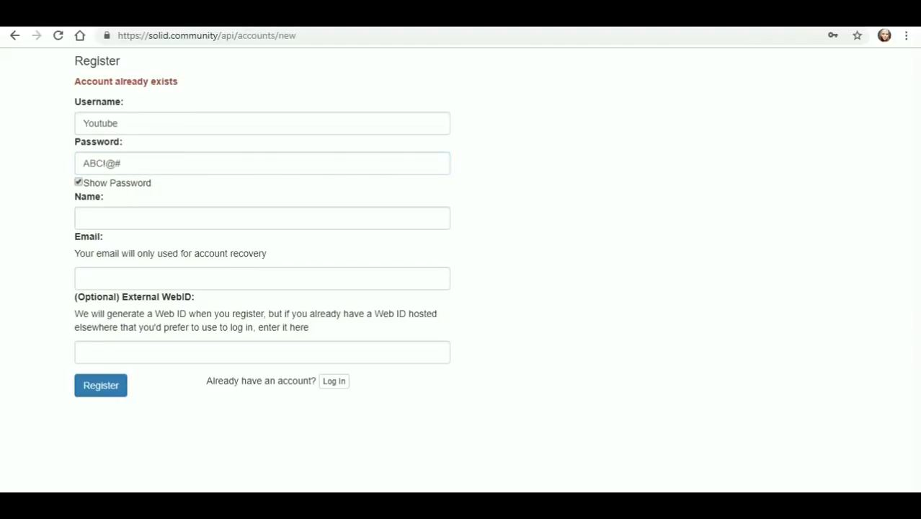
pyautogui.click(84, 217)
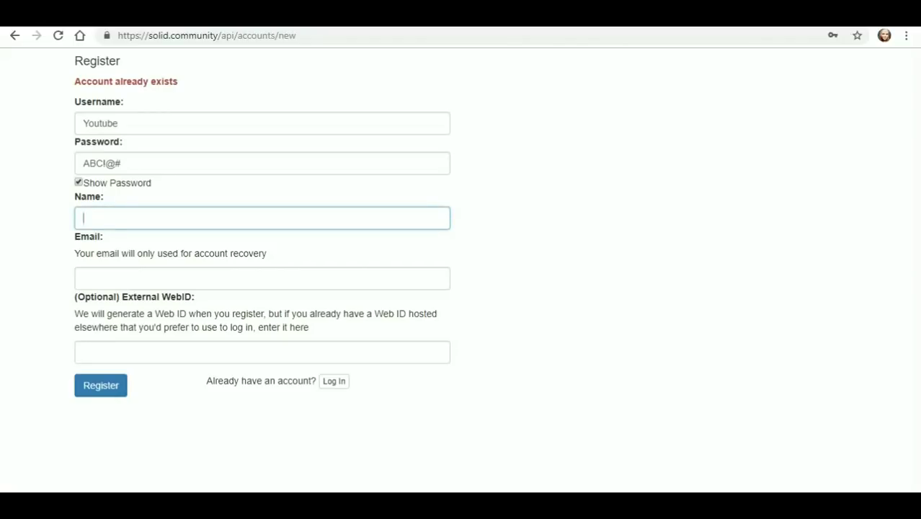
pyautogui.write('Youtube Video')
pyautogui.click(101, 385)
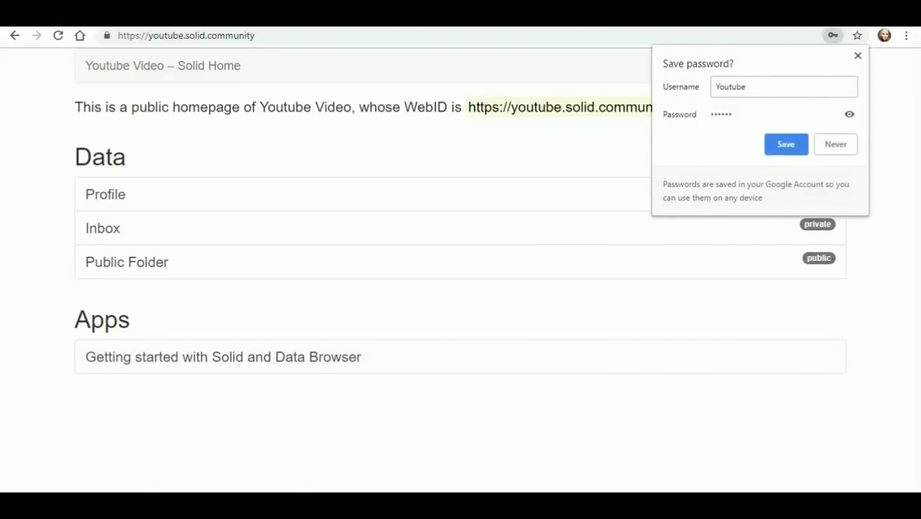
# - Dismiss the browser's save-password offer and open the profile/card#me WebID link
pyautogui.click(786, 144)
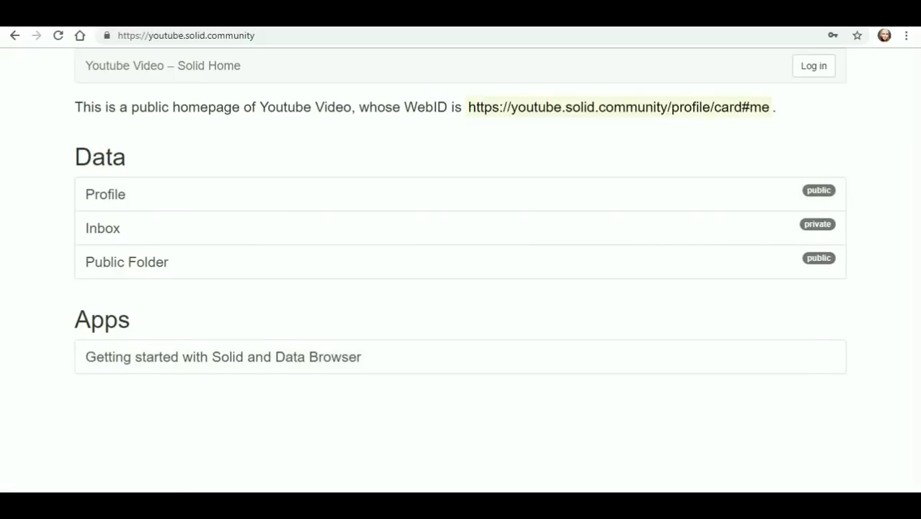
pyautogui.click(619, 107)
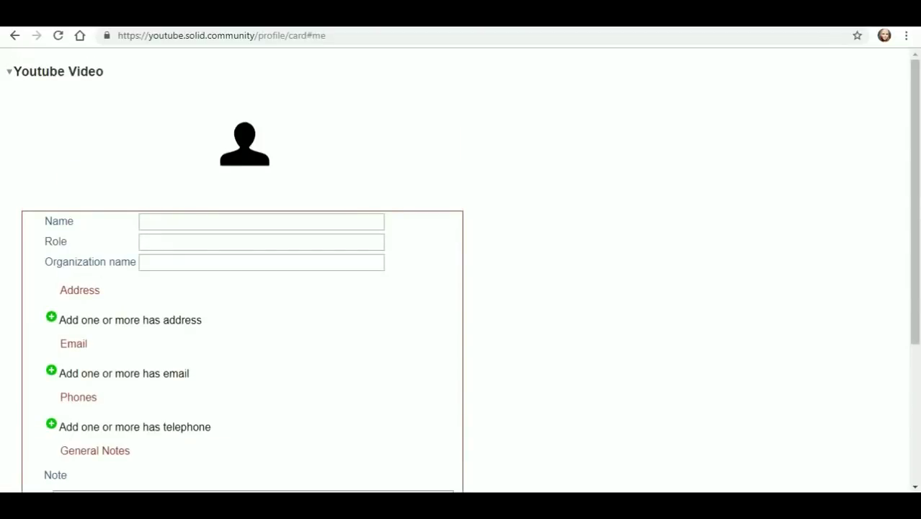
# - Enter 'Example' as the profile card's Name
pyautogui.scroll(-2, 461, 271)
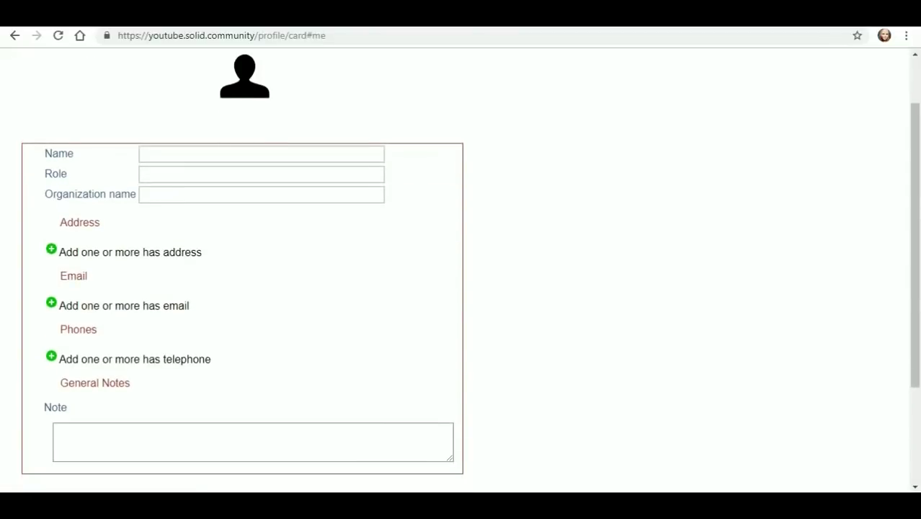
pyautogui.click(259, 86)
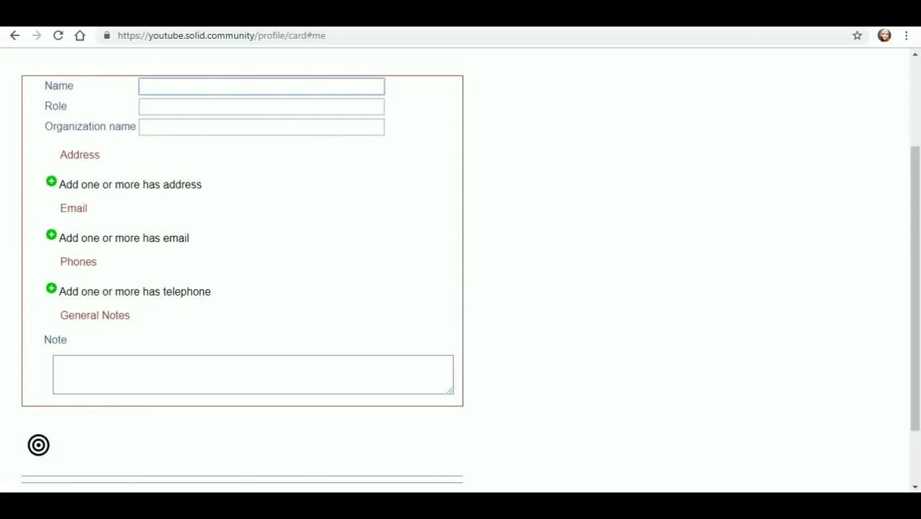
pyautogui.write('Example')
pyautogui.press('Tab')
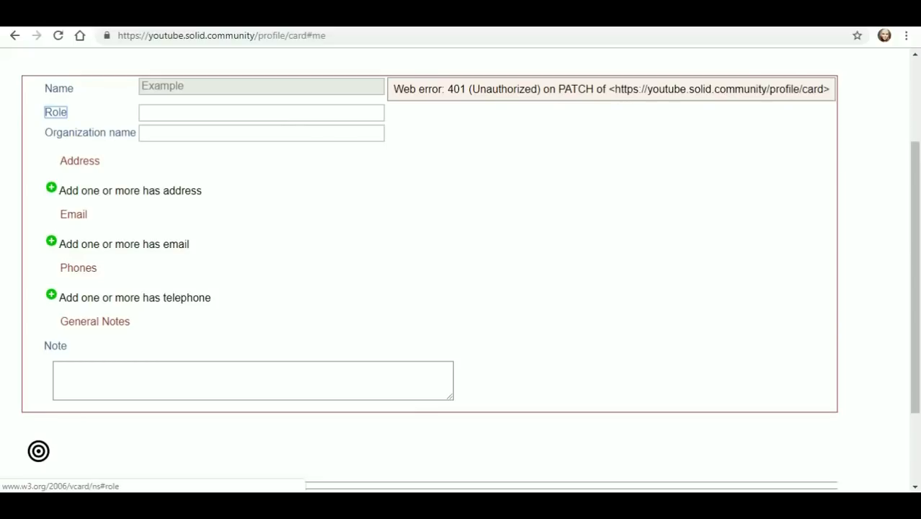
# - Enter 'Example' as Role and 'YouTube' as organization name, then add an address entry
pyautogui.scroll(2, 39, 451)
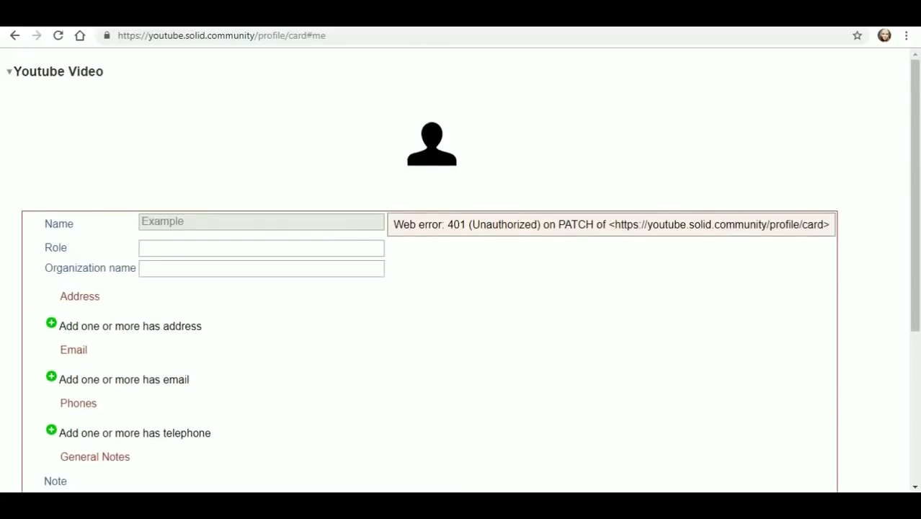
pyautogui.scroll(-1, 461, 274)
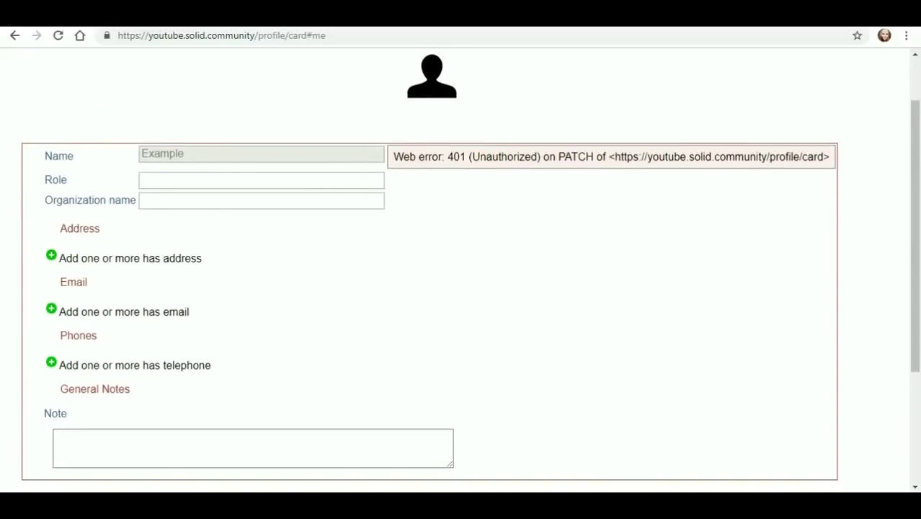
pyautogui.click(261, 180)
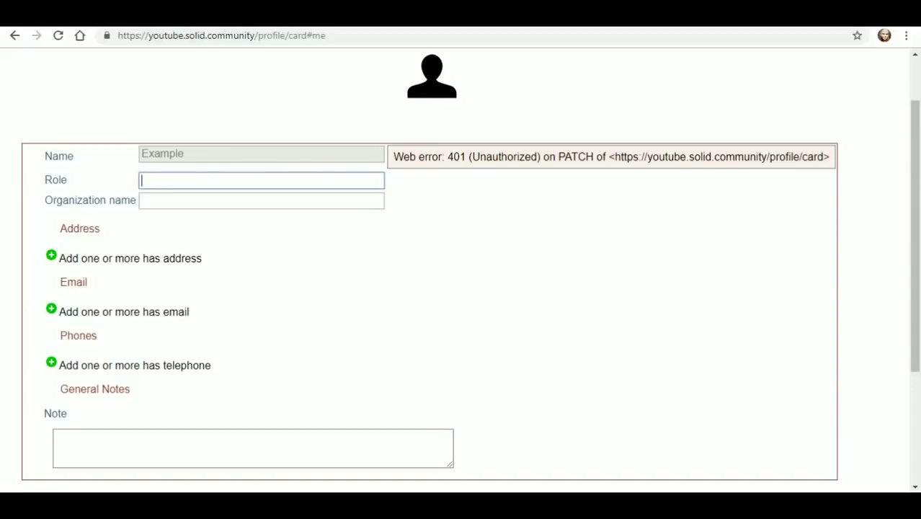
pyautogui.write('Example')
pyautogui.press('Tab')
pyautogui.press('Tab')
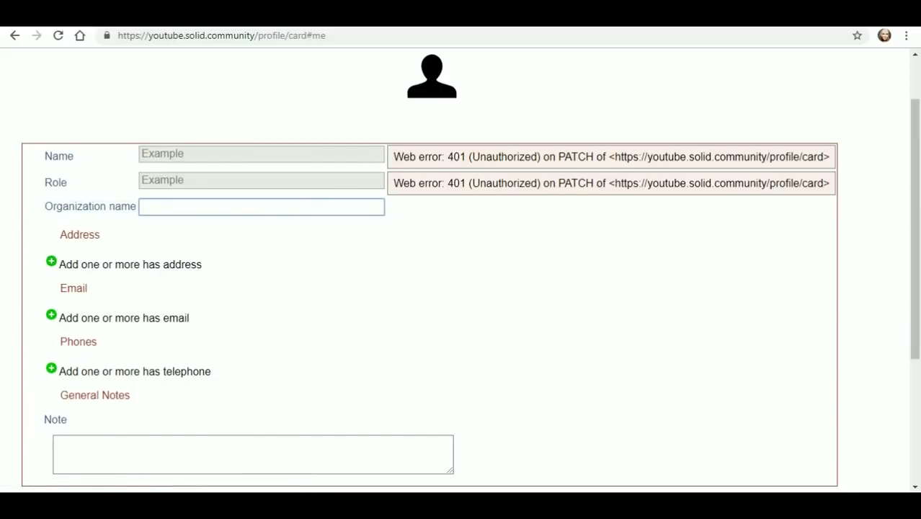
pyautogui.write('YouTube')
pyautogui.press('Tab')
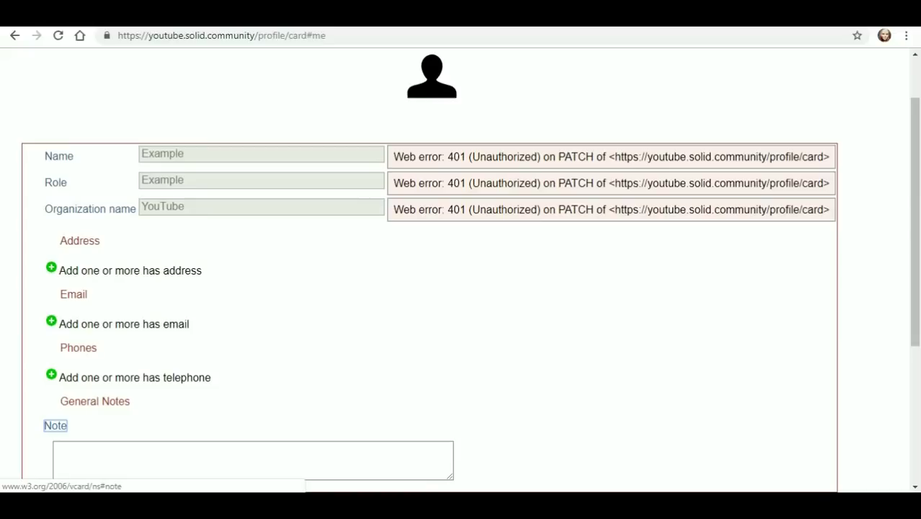
pyautogui.click(52, 268)
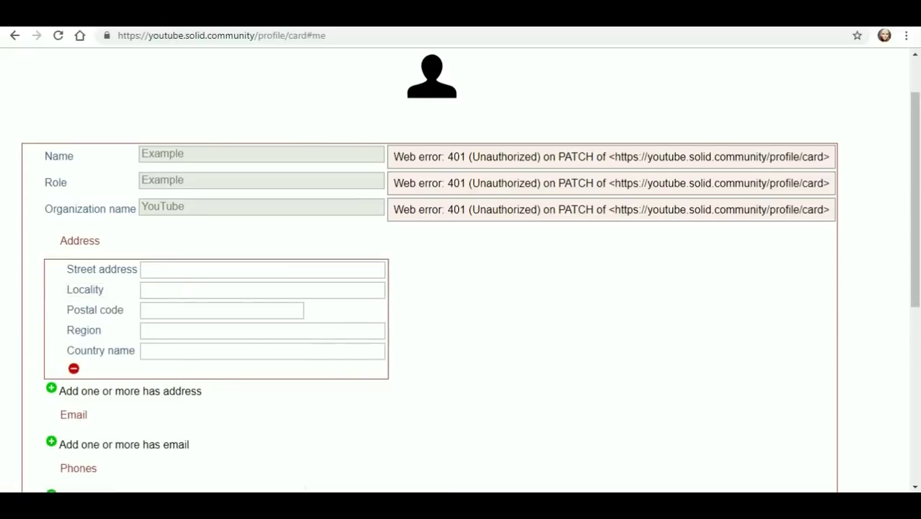
# - Add blank email and telephone entries to the profile card
pyautogui.scroll(-2, 52, 267)
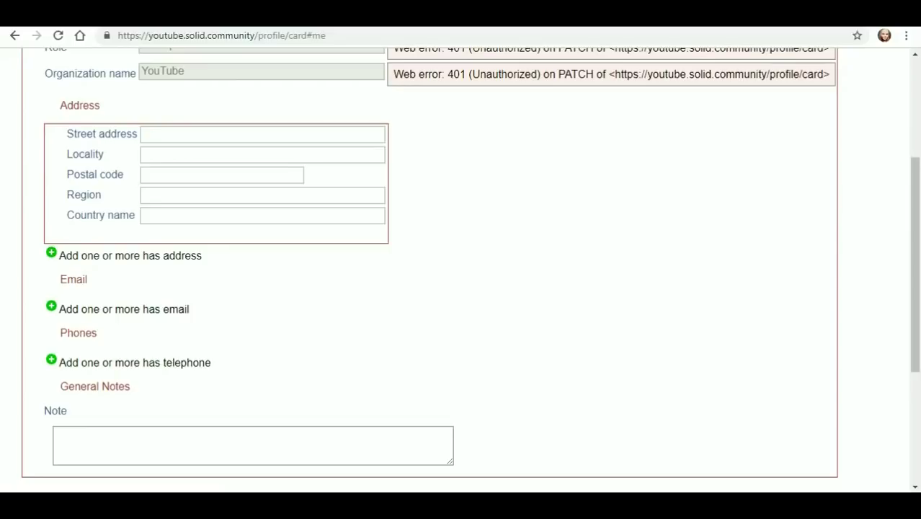
pyautogui.click(51, 306)
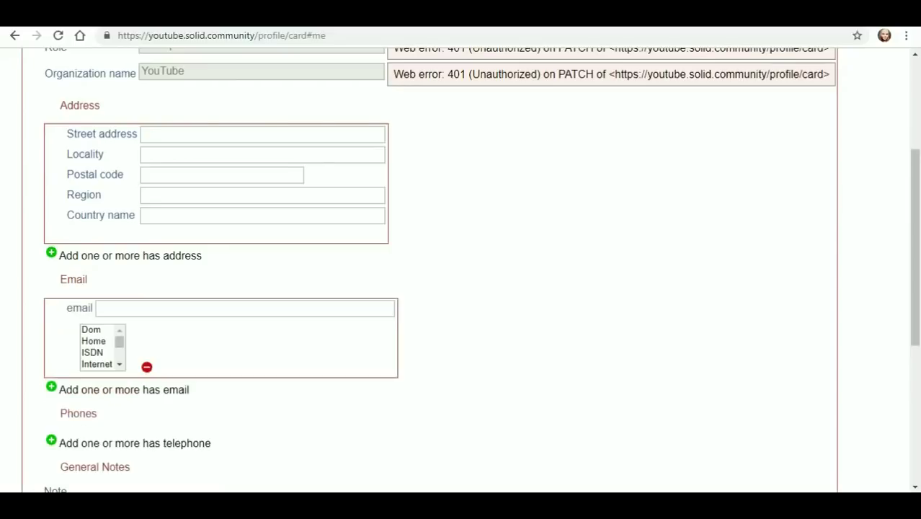
pyautogui.scroll(-4, 101, 346)
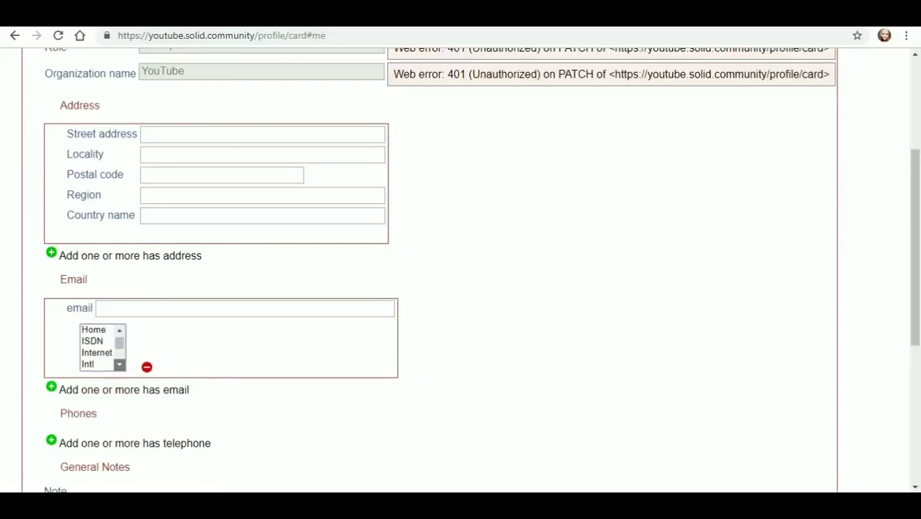
pyautogui.scroll(-2, 39, 461)
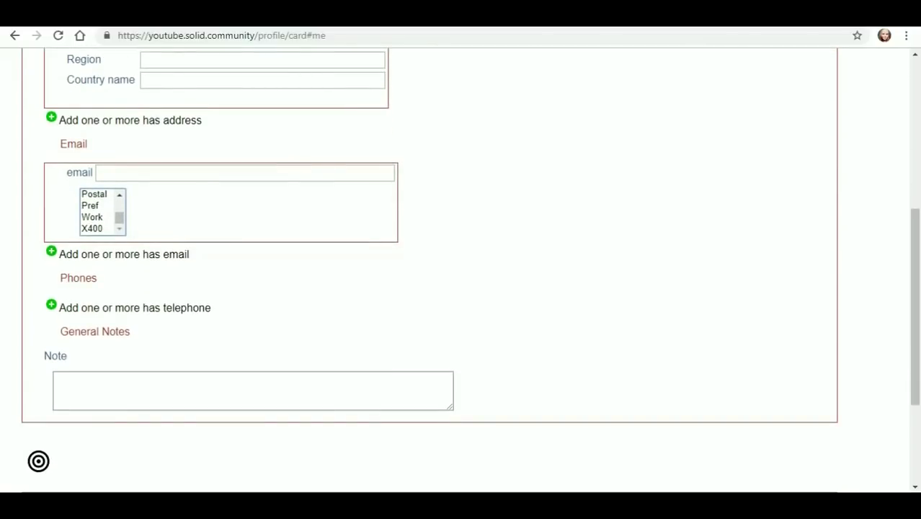
pyautogui.click(51, 306)
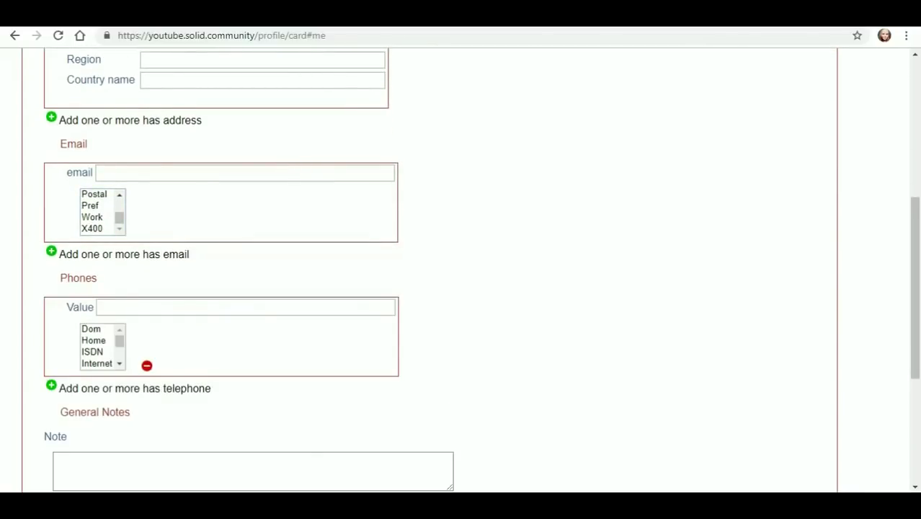
pyautogui.scroll(-5, 101, 346)
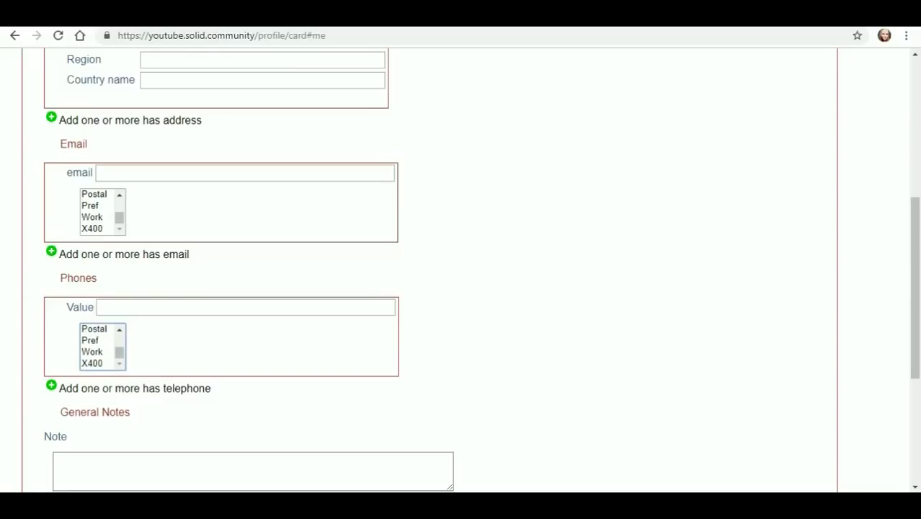
pyautogui.scroll(-4, 433, 274)
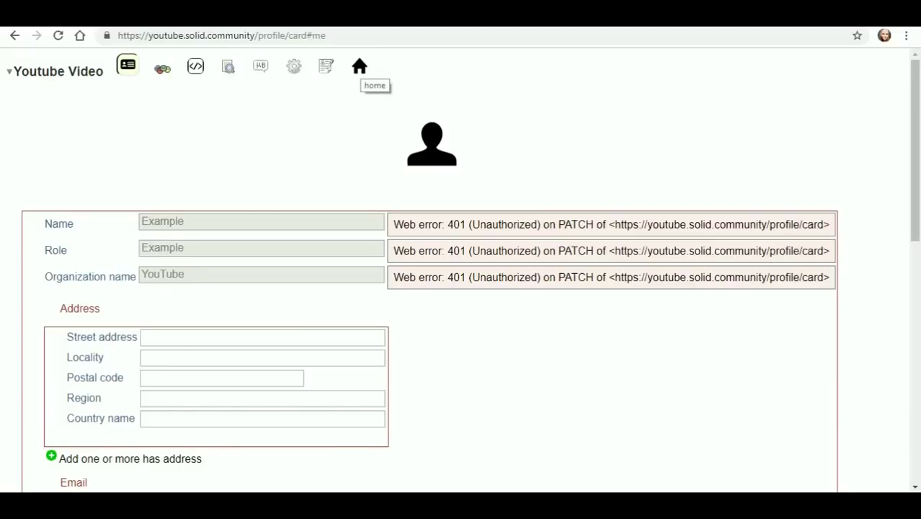
# - Switch the profile pane to its home view
pyautogui.click(359, 67)
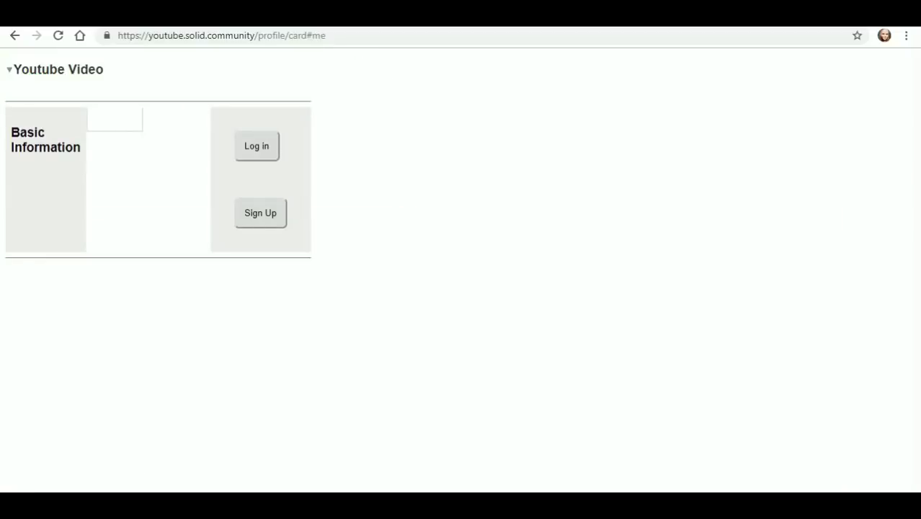
# - Display the profile card's raw Turtle source
pyautogui.moveTo(35, 147); pyautogui.dragTo(50, 148)
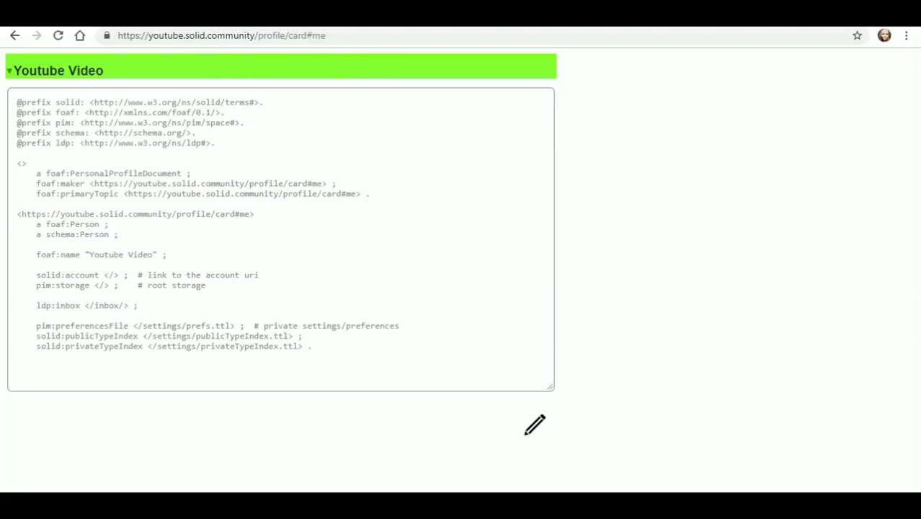
# - Start and cancel a Turtle source edit, then open the Edit your public profile form
pyautogui.click(535, 425)
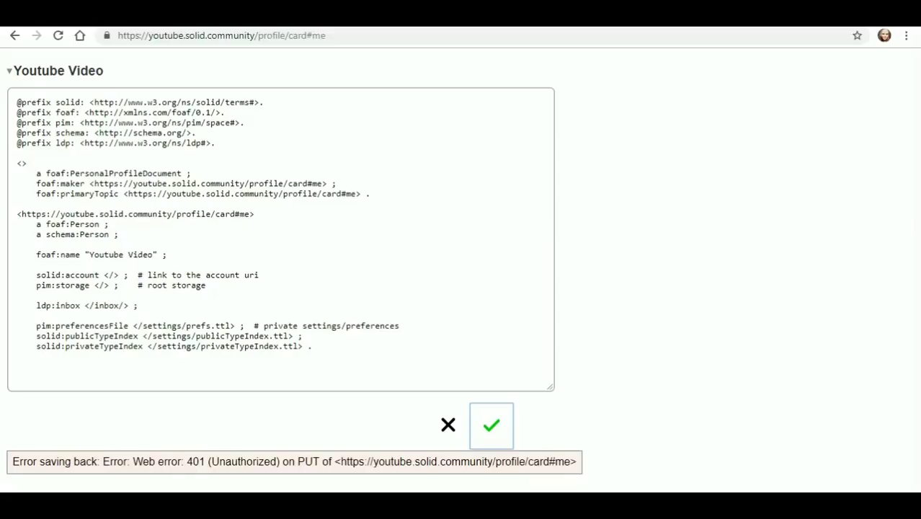
pyautogui.click(449, 425)
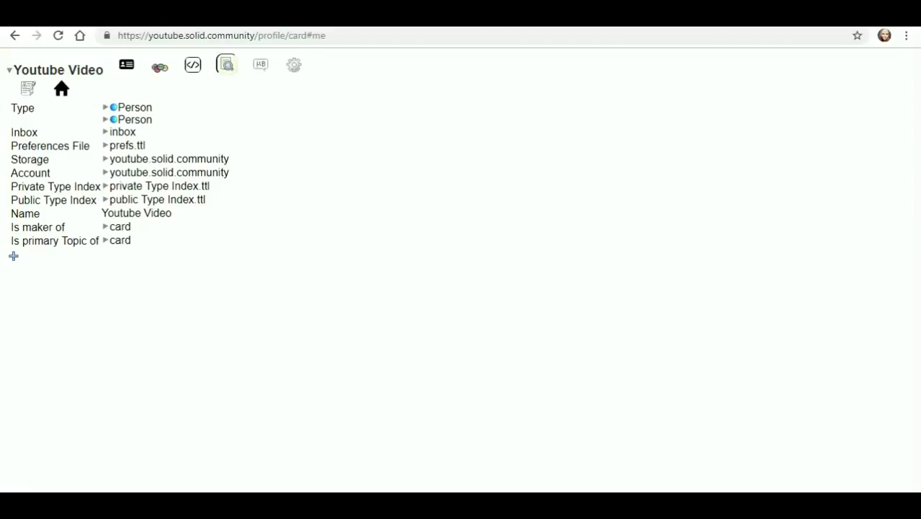
pyautogui.click(260, 64)
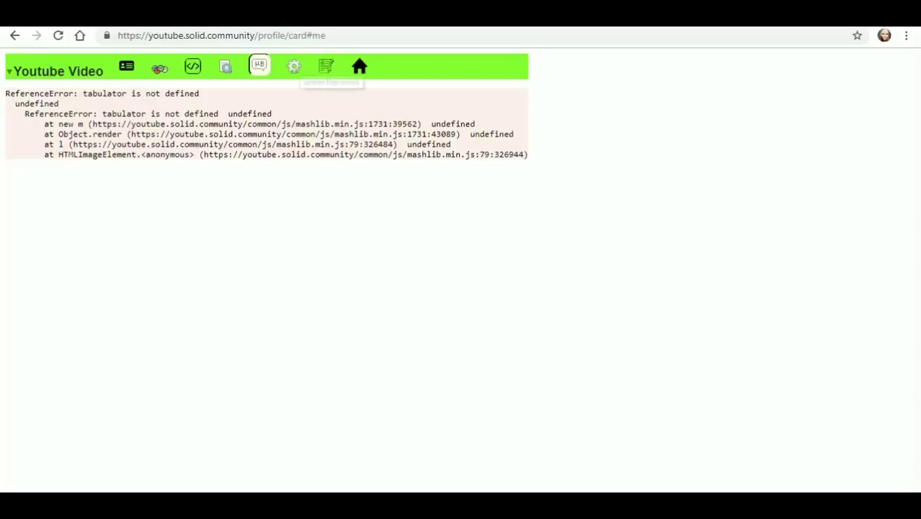
pyautogui.click(294, 66)
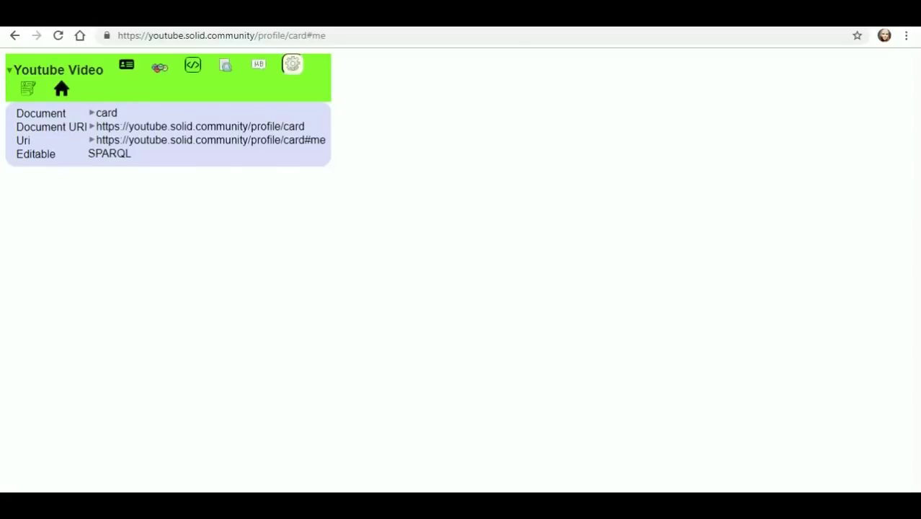
pyautogui.click(27, 88)
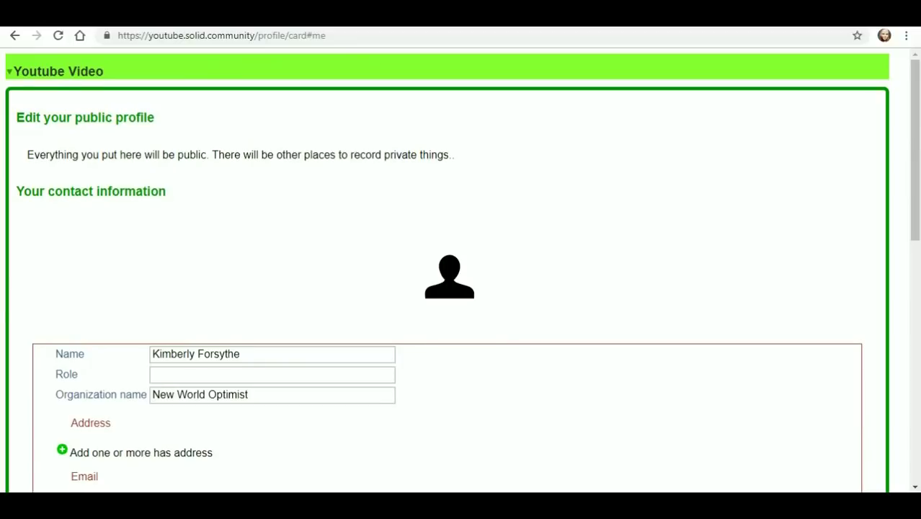
pyautogui.scroll(-5, 447, 274)
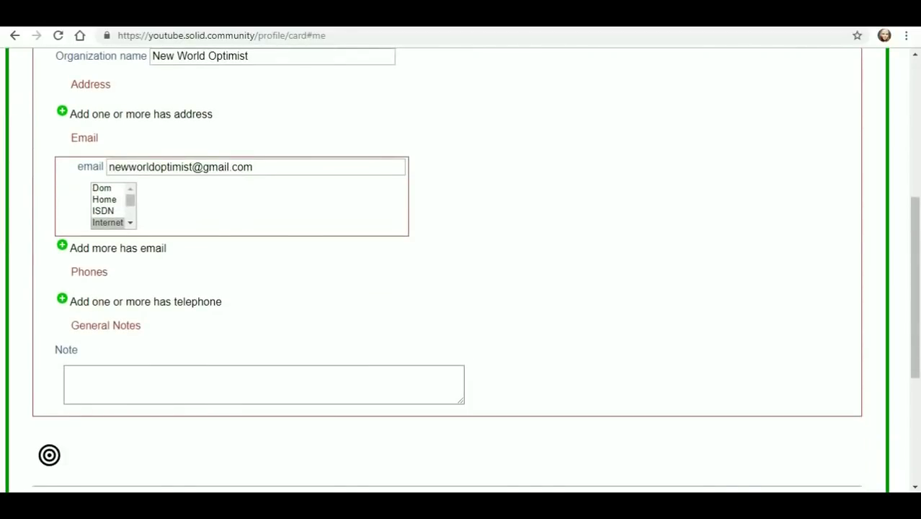
pyautogui.scroll(4, 447, 274)
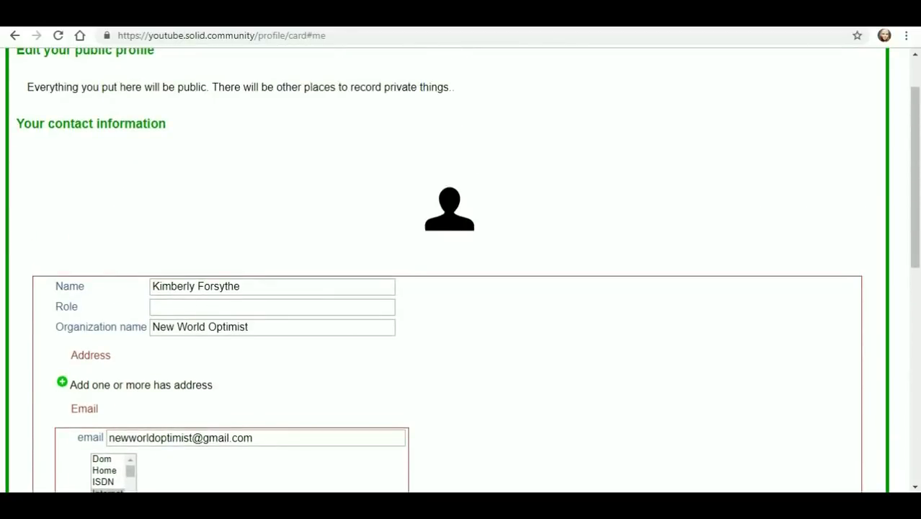
pyautogui.scroll(1, 447, 274)
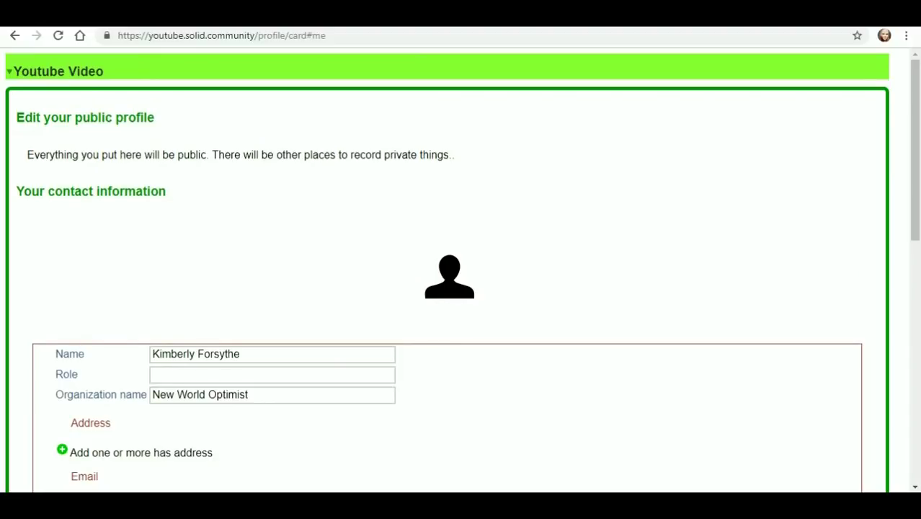
pyautogui.scroll(-3, 447, 274)
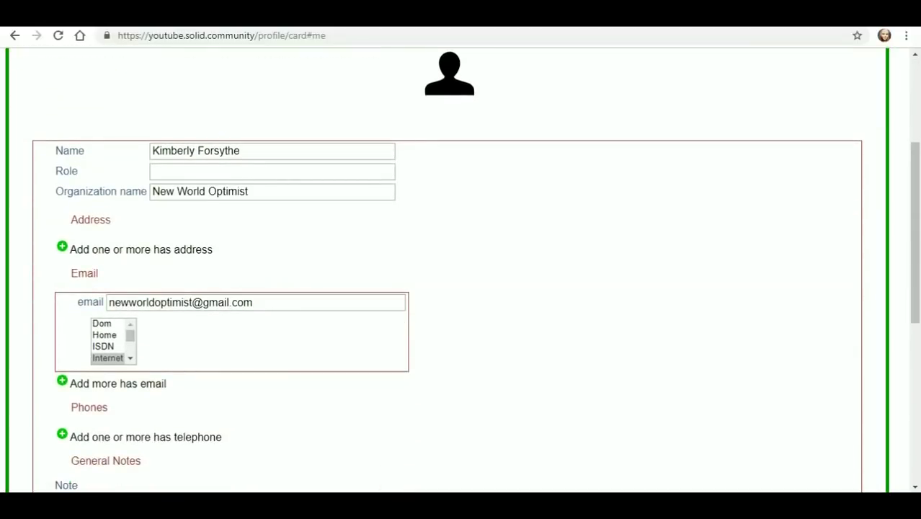
pyautogui.scroll(-2, 447, 274)
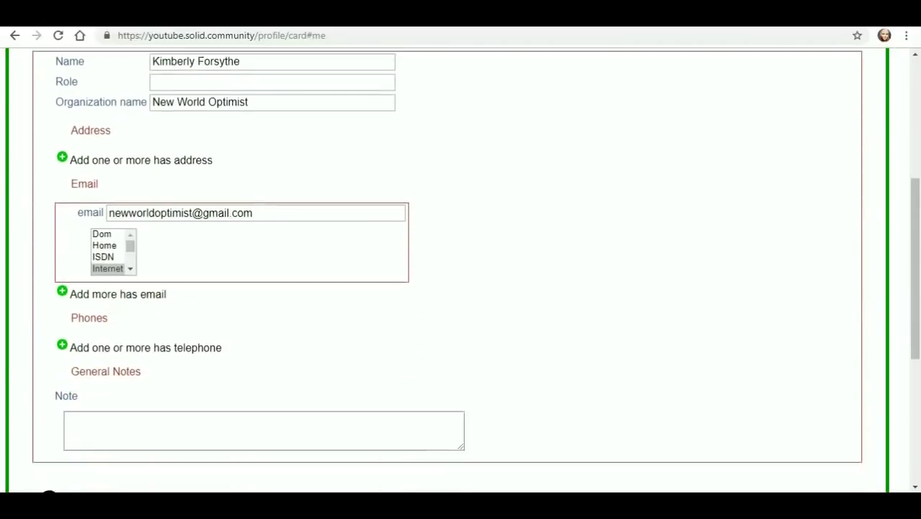
pyautogui.scroll(2, 447, 274)
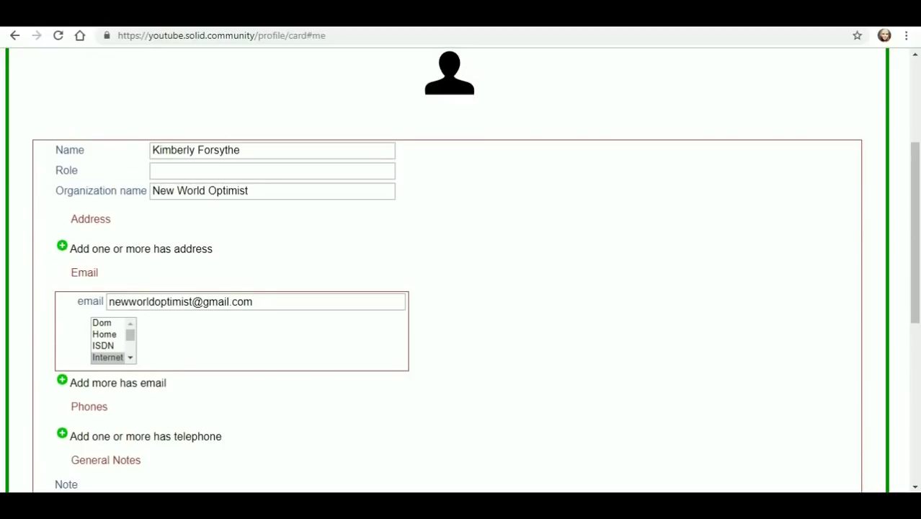
pyautogui.scroll(-5, 447, 274)
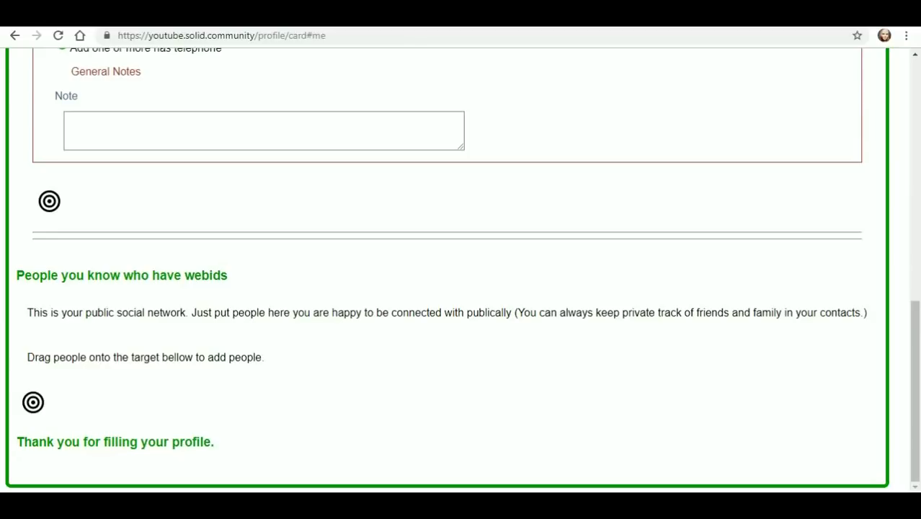
pyautogui.moveTo(227, 276); pyautogui.dragTo(65, 48)
pyautogui.click(65, 48)
pyautogui.scroll(10, 461, 270)
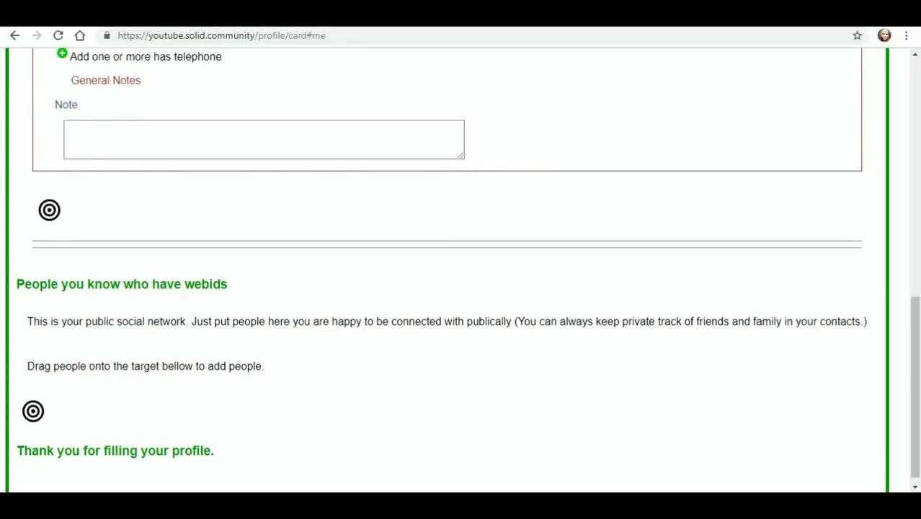
# - Replace the public profile name with 'Youtube Video'
pyautogui.tripleClick(196, 354)
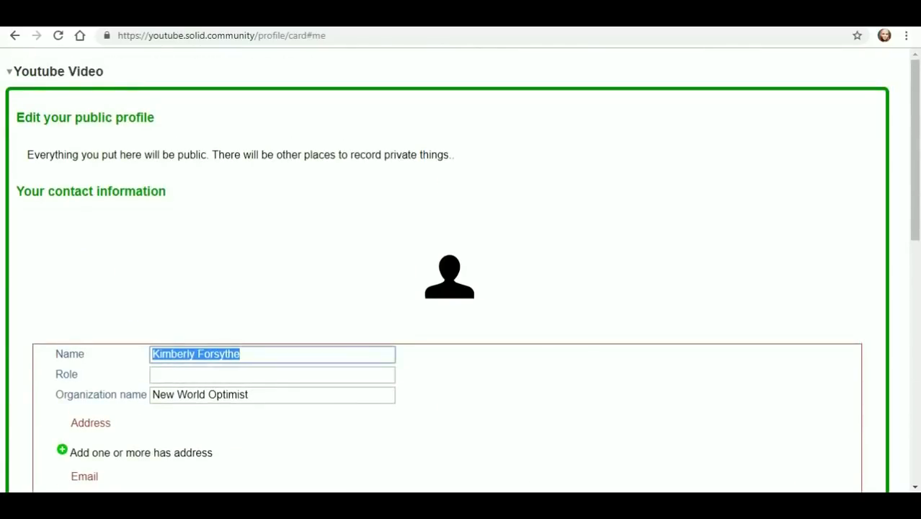
pyautogui.write('Youtueb')
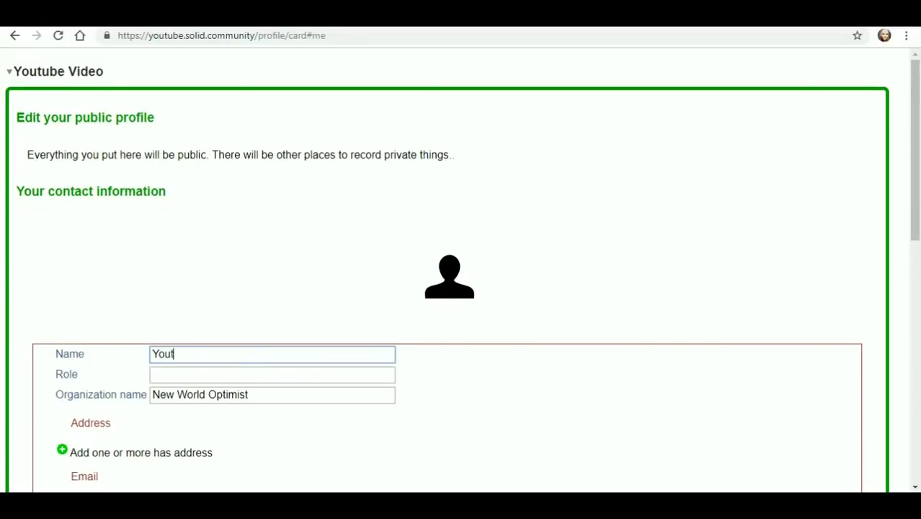
pyautogui.press('BackSpace')
pyautogui.press('BackSpace')
pyautogui.write('be Video')
# - Set the role to 'New Guy' and the organization name to 'Youtube'
pyautogui.click(66, 374)
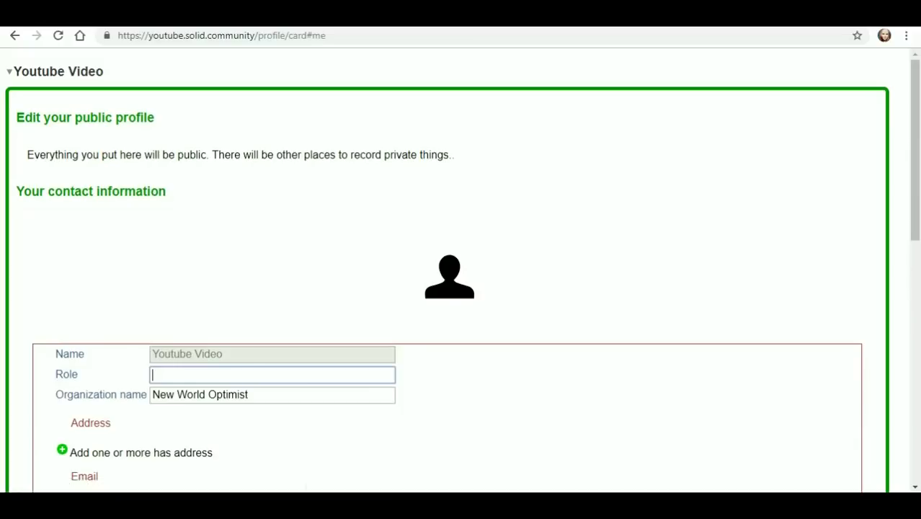
pyautogui.write('New ')
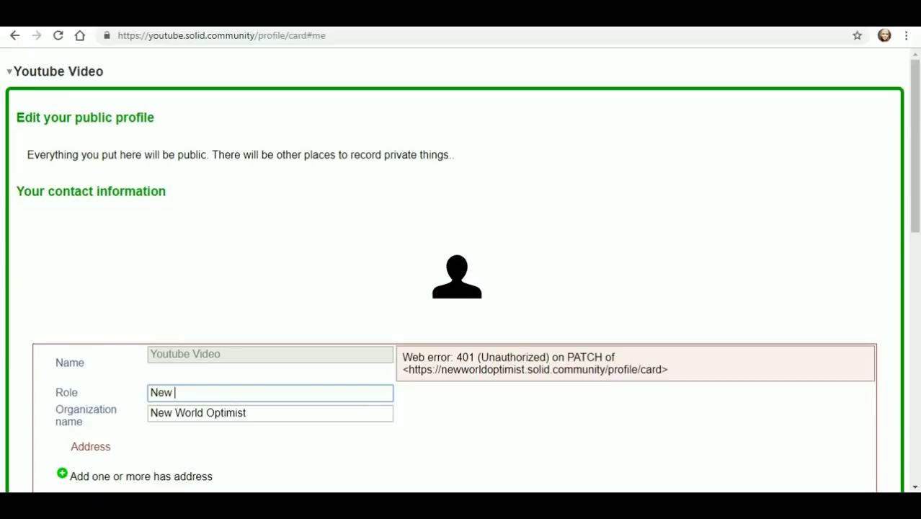
pyautogui.write('Guy')
pyautogui.press('Tab')
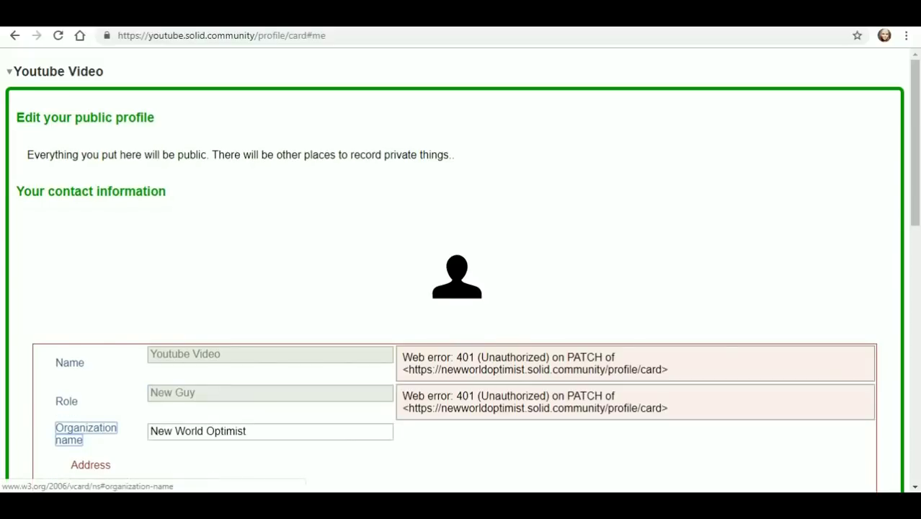
pyautogui.scroll(-2, 461, 274)
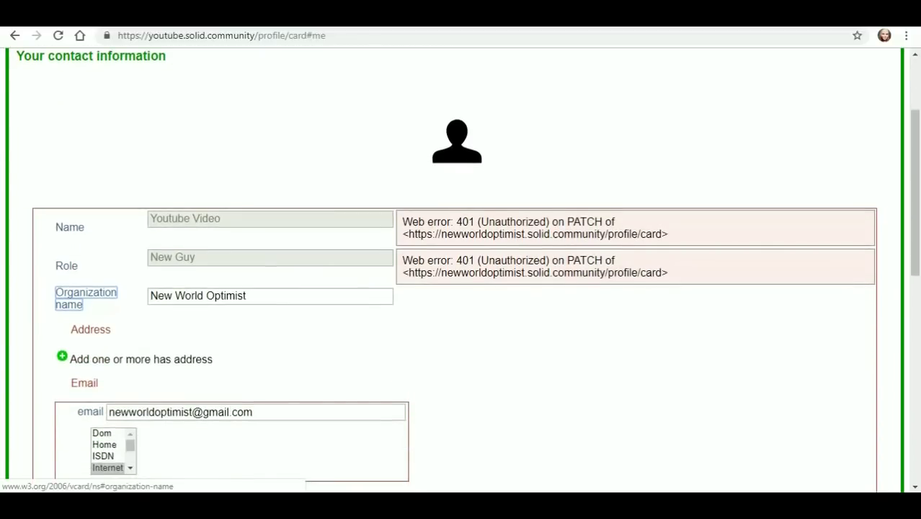
pyautogui.press('Tab')
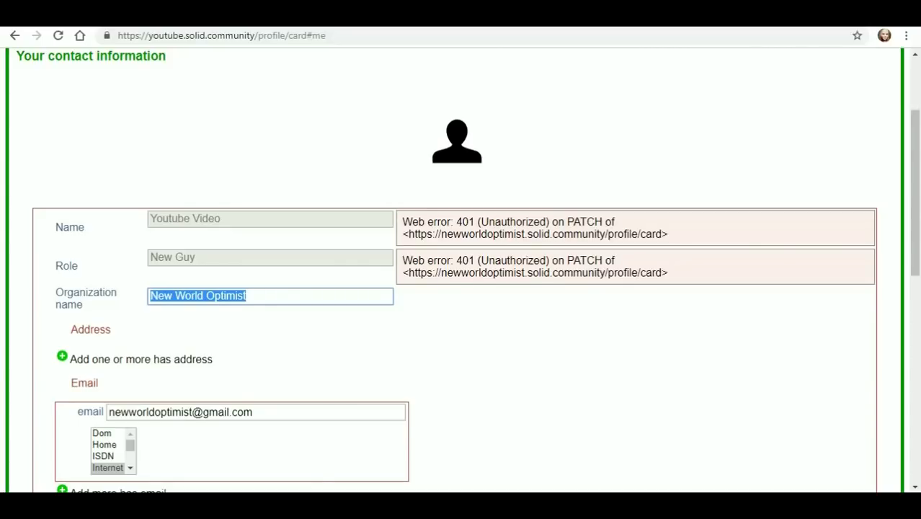
pyautogui.write('Youtube')
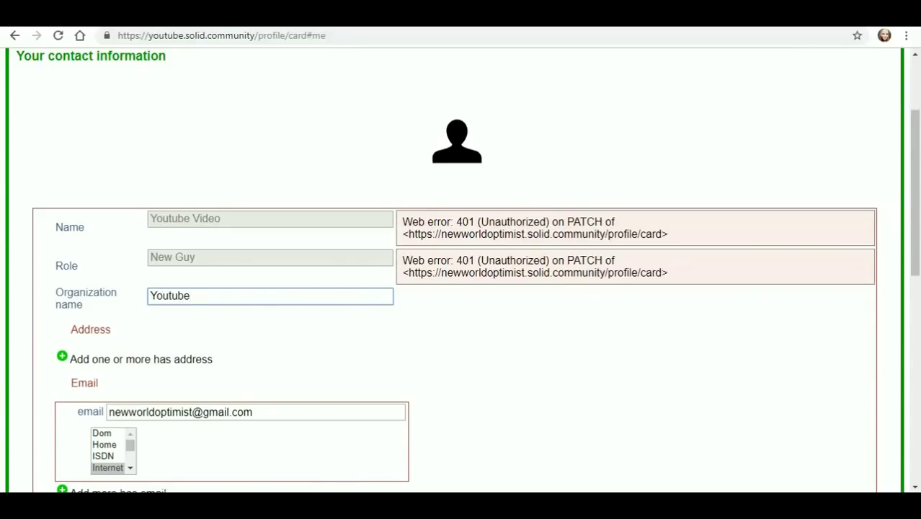
pyautogui.press('Tab')
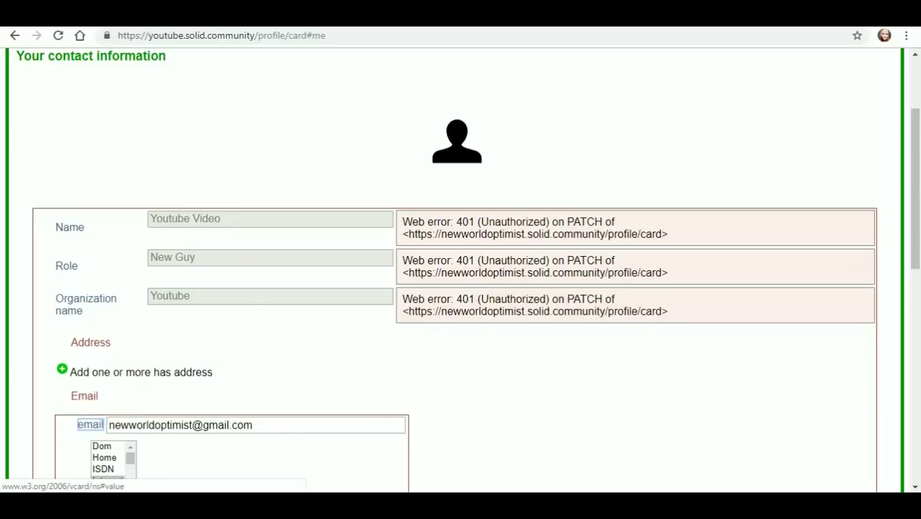
pyautogui.scroll(-5, 461, 270)
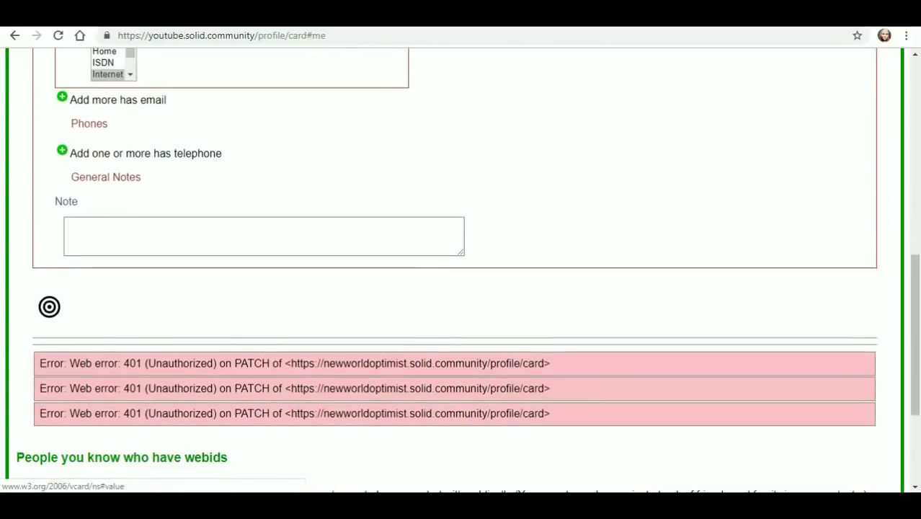
pyautogui.scroll(-3, 461, 269)
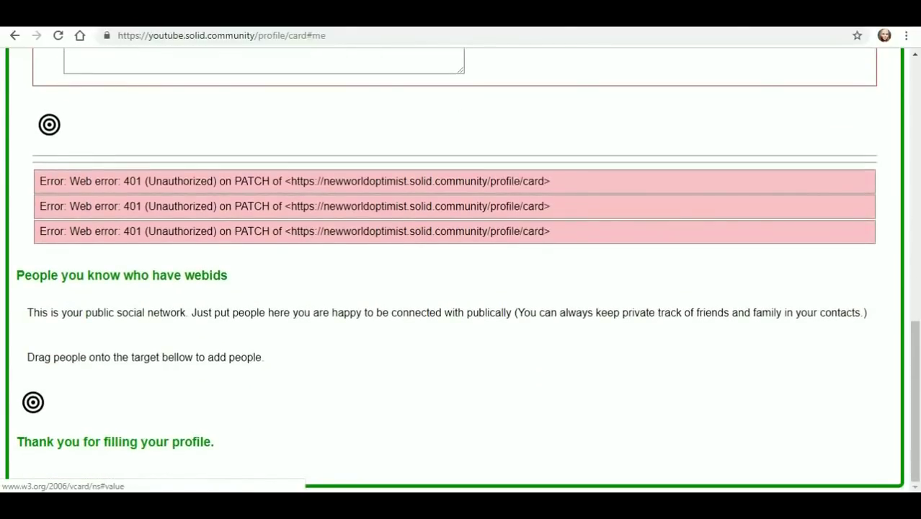
pyautogui.scroll(9, 461, 270)
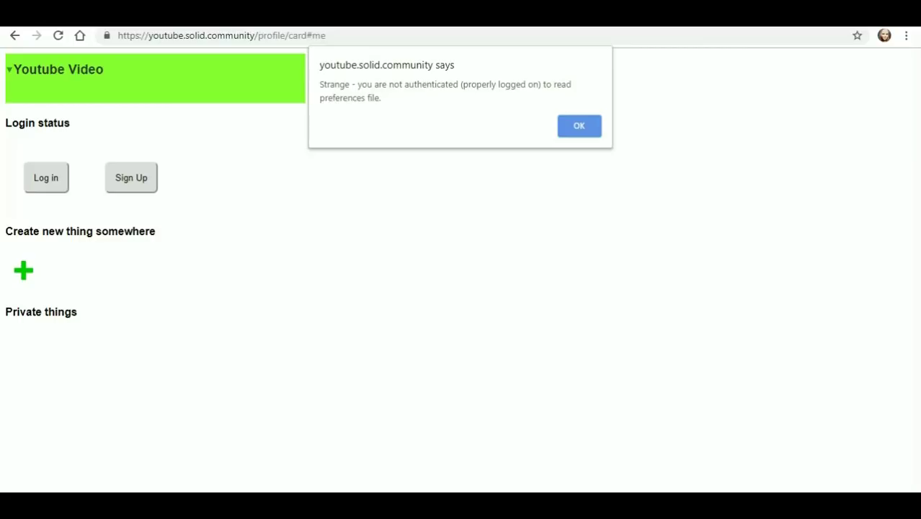
# - Dismiss the not-authenticated alert and log in with the chosen identity provider
pyautogui.press('Return')
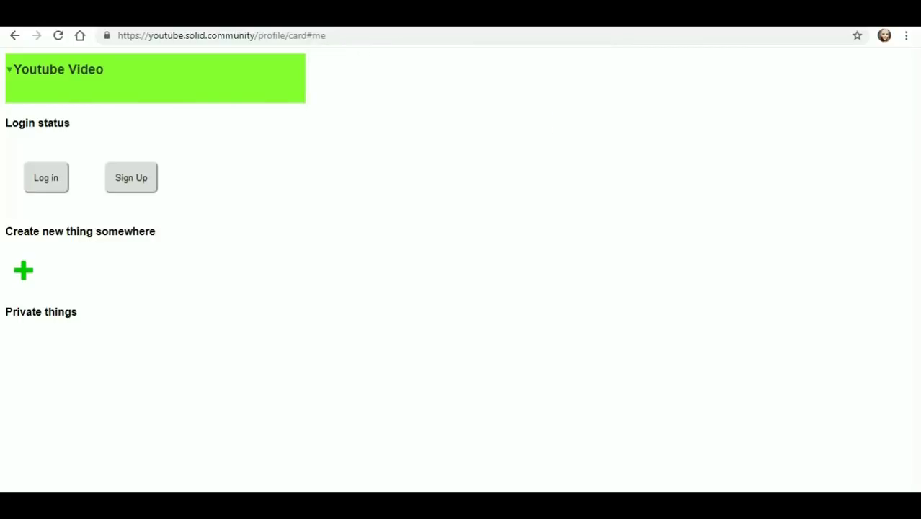
pyautogui.press('Return')
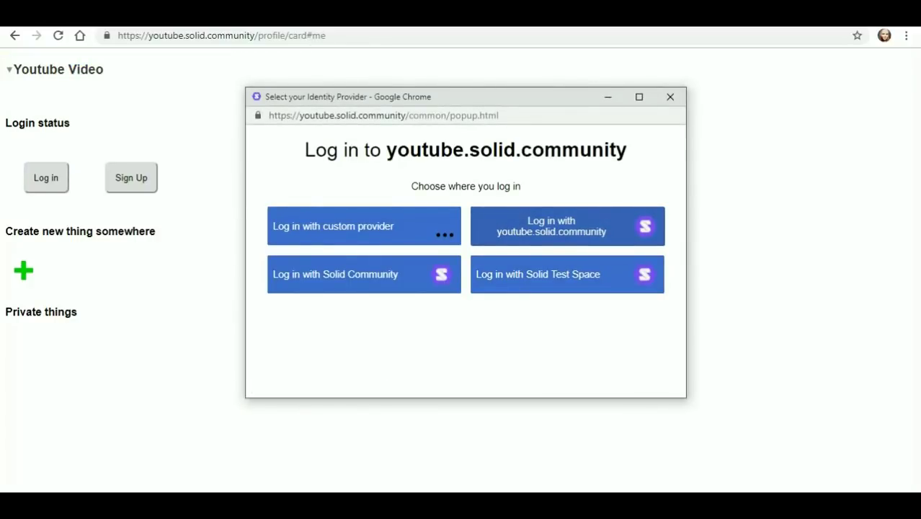
pyautogui.click(567, 226)
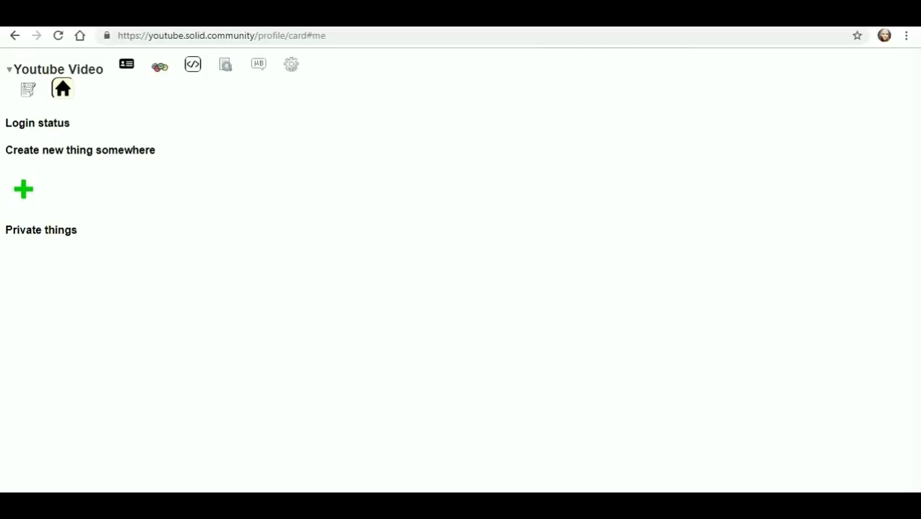
# - View the profile document's internal details, dismiss the alert, and log in again
pyautogui.click(292, 64)
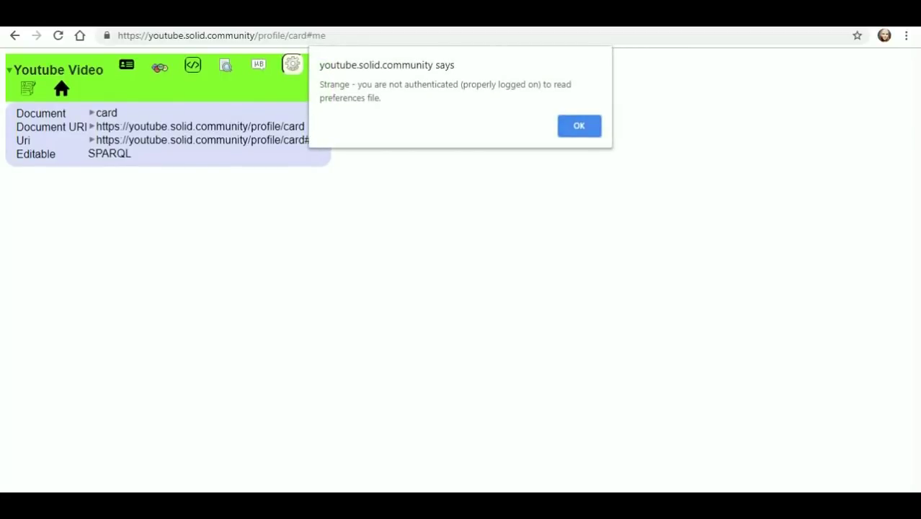
pyautogui.press('Return')
pyautogui.click(45, 178)
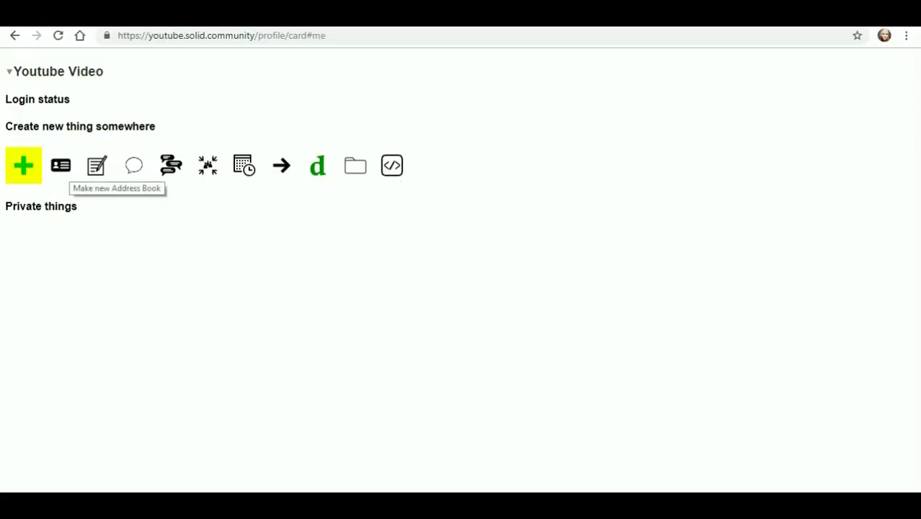
# - Attempt a new address book and dismiss the resulting authentication alerts
pyautogui.rightClick(63, 168)
pyautogui.click(61, 165)
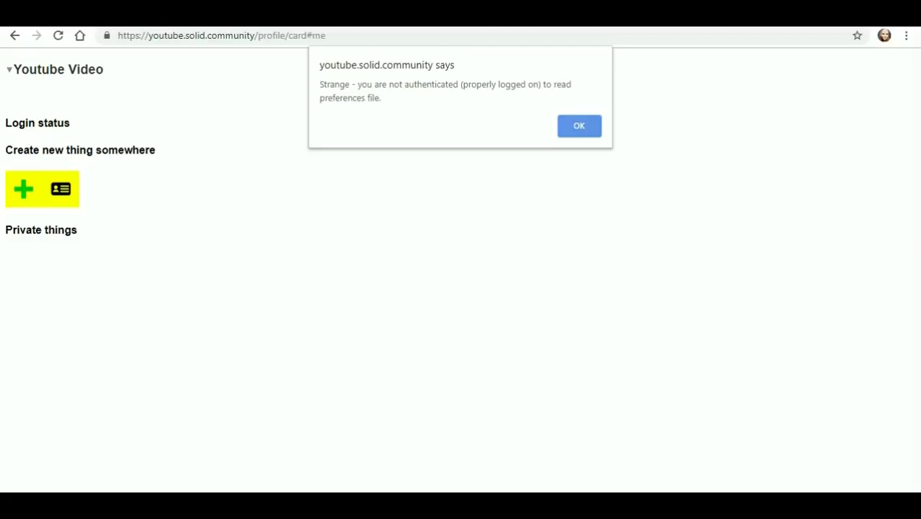
pyautogui.press('Return')
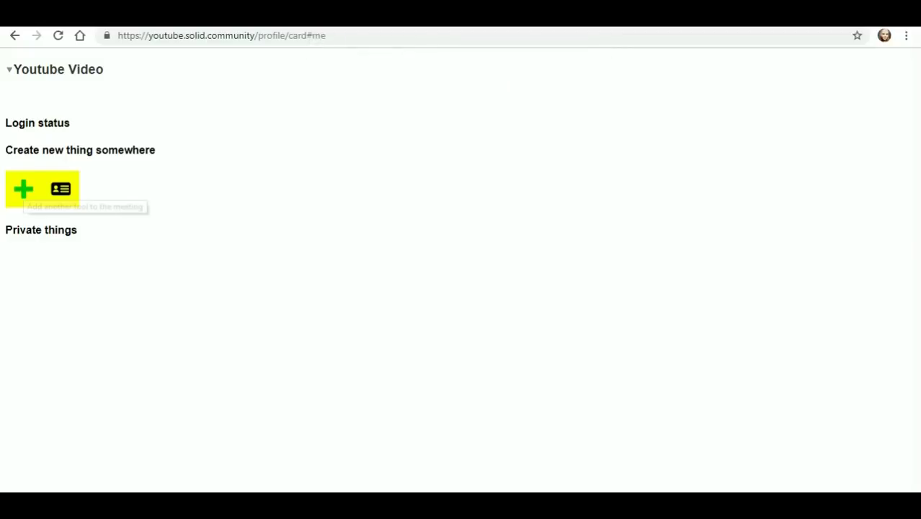
pyautogui.click(24, 189)
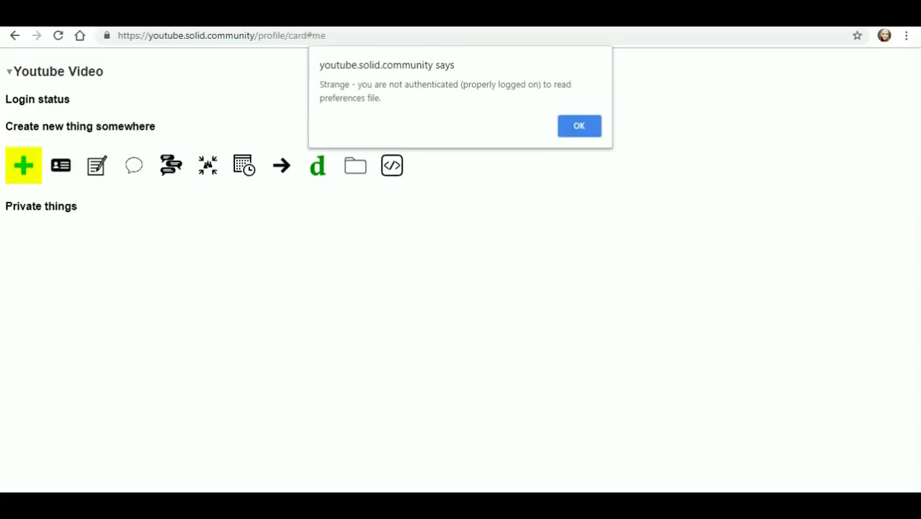
pyautogui.press('Return')
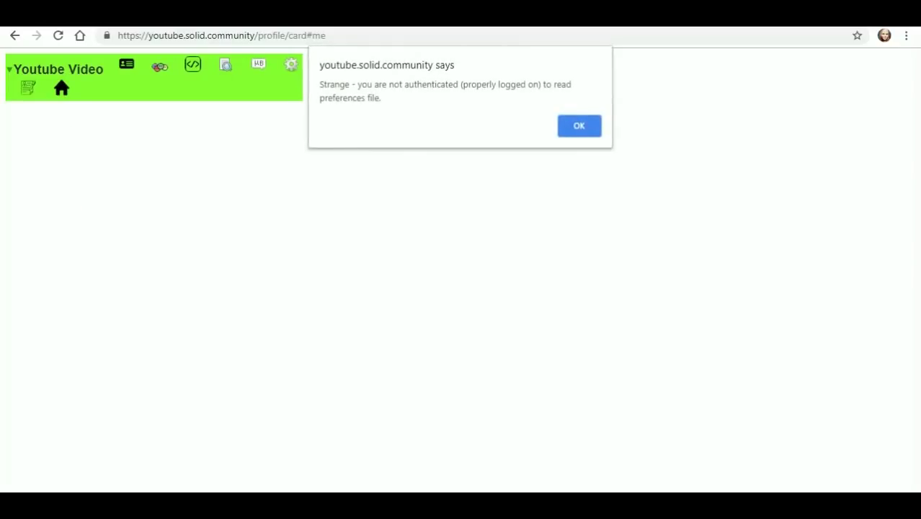
pyautogui.click(585, 126)
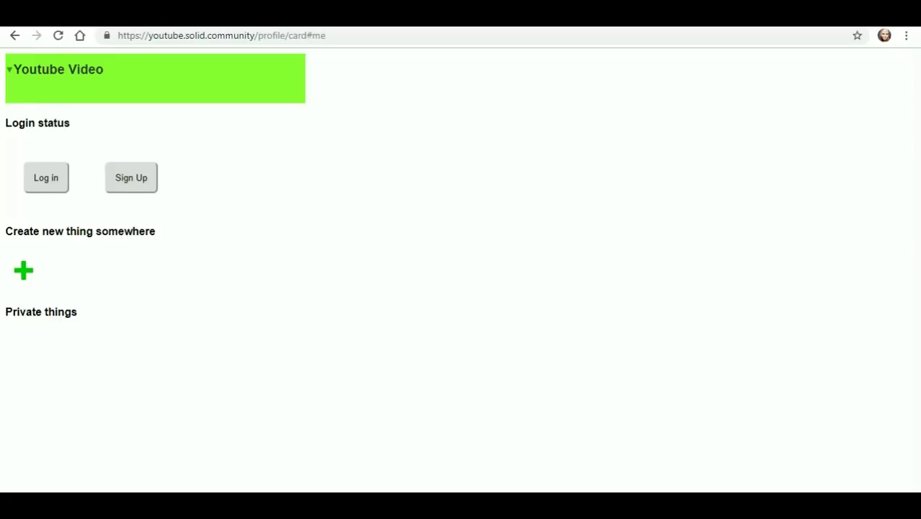
# - Log back in with the identity provider and choose to create a new notepad
pyautogui.click(46, 177)
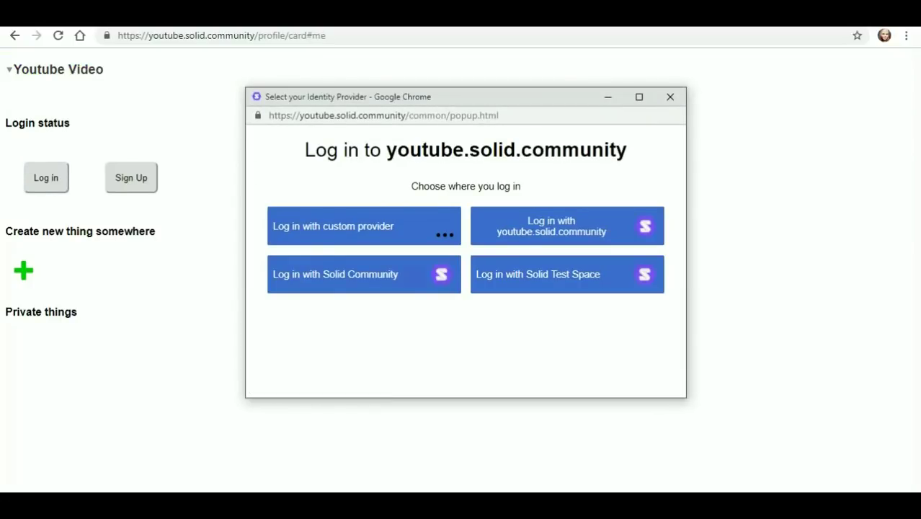
pyautogui.click(364, 274)
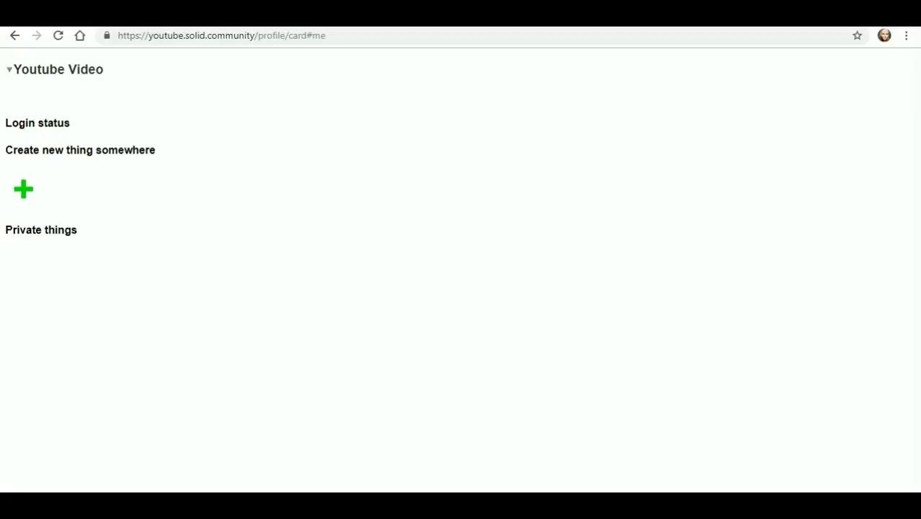
pyautogui.click(24, 189)
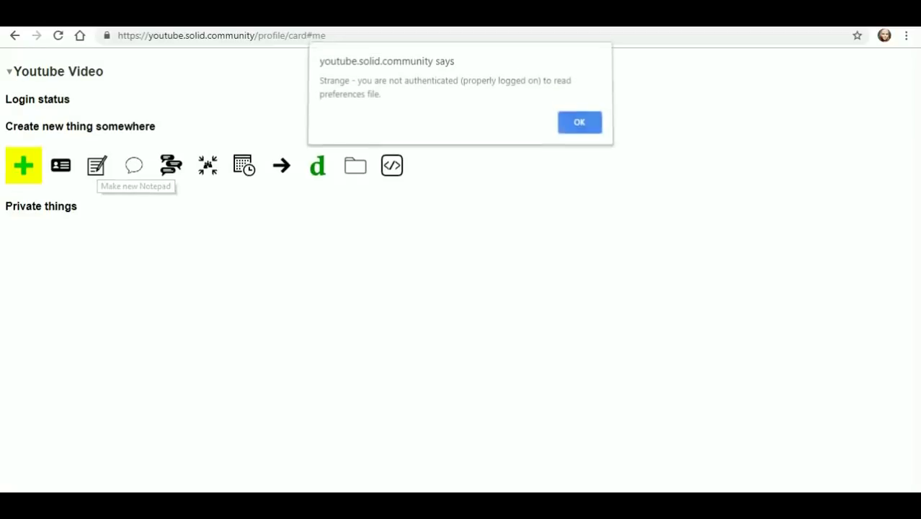
pyautogui.press('Return')
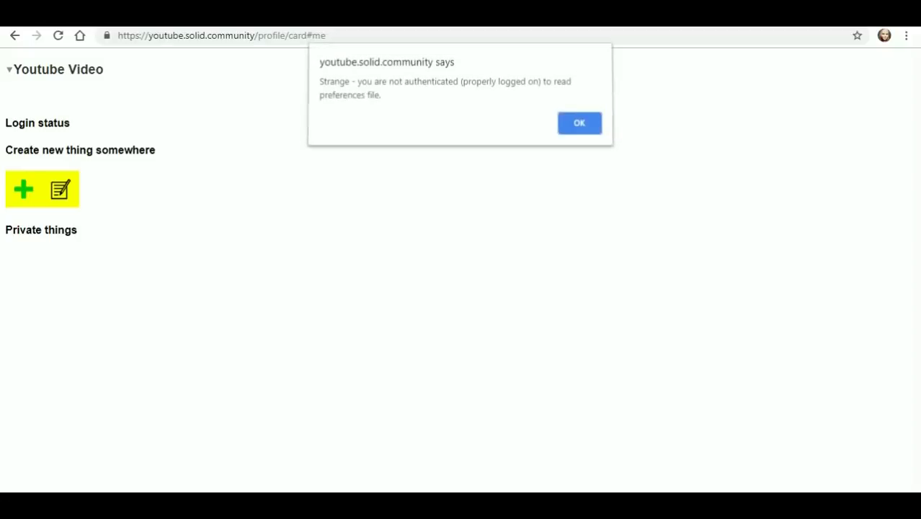
# - Dismiss the authentication alert and return to the profile card's Name field
pyautogui.press('Return')
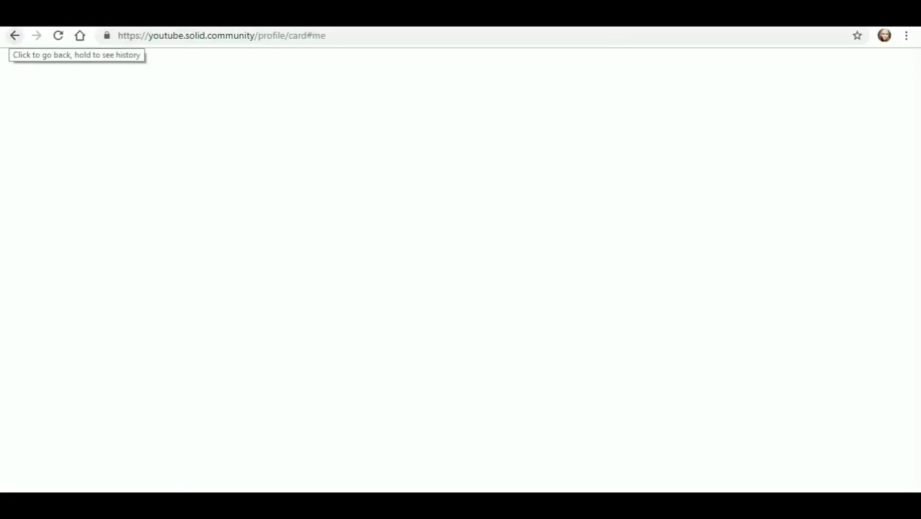
pyautogui.click(14, 35)
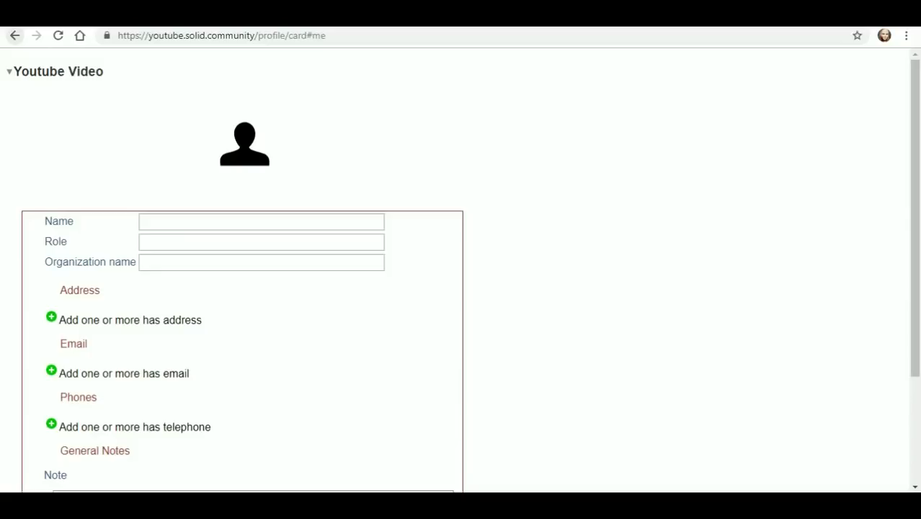
pyautogui.click(143, 222)
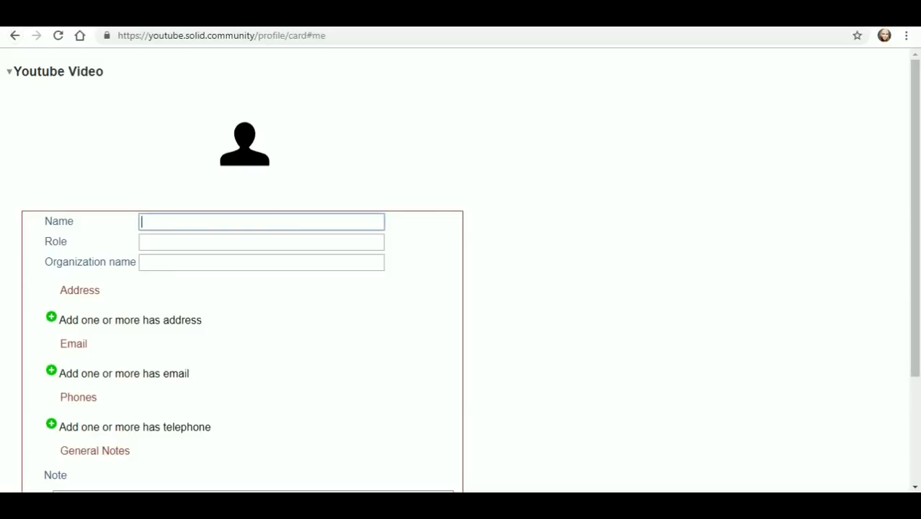